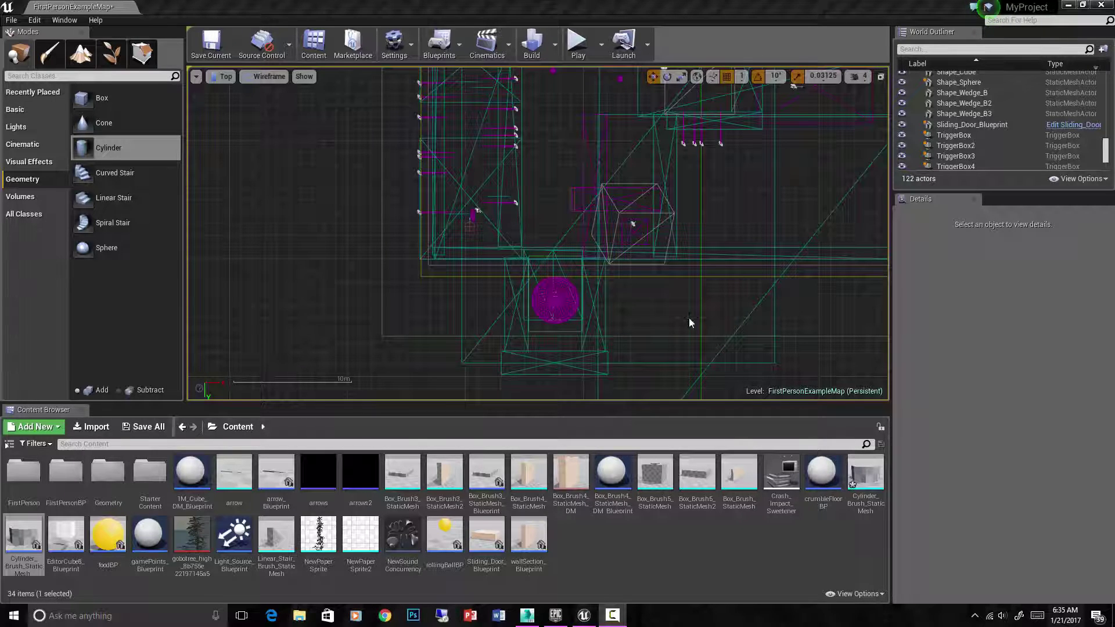
Zoom out and pan the Top wireframe view to centre the whole FirstPersonExampleMap layout
{"action": "right_click", "coordinate": [666, 294]}
{"action": "left_click", "coordinate": [650, 302]}
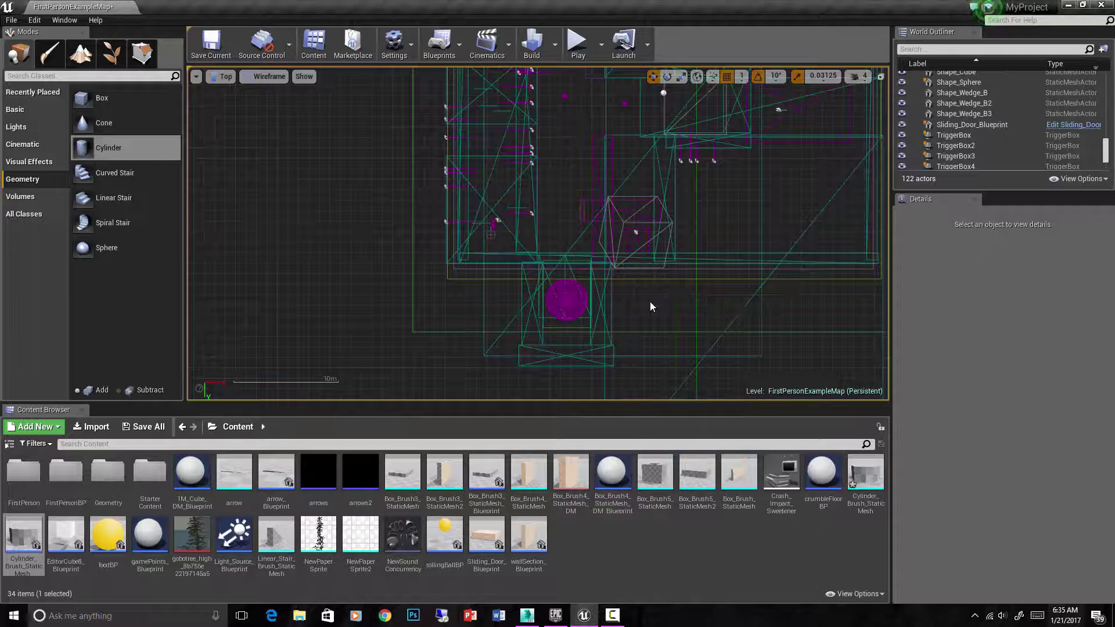
{"action": "scroll", "coordinate": [651, 302], "scroll_direction": "down", "scroll_amount": 4}
{"action": "scroll", "coordinate": [804, 291], "scroll_direction": "down", "scroll_amount": 2}
{"action": "right_click_drag", "start_coordinate": [803, 290], "coordinate": [579, 302]}
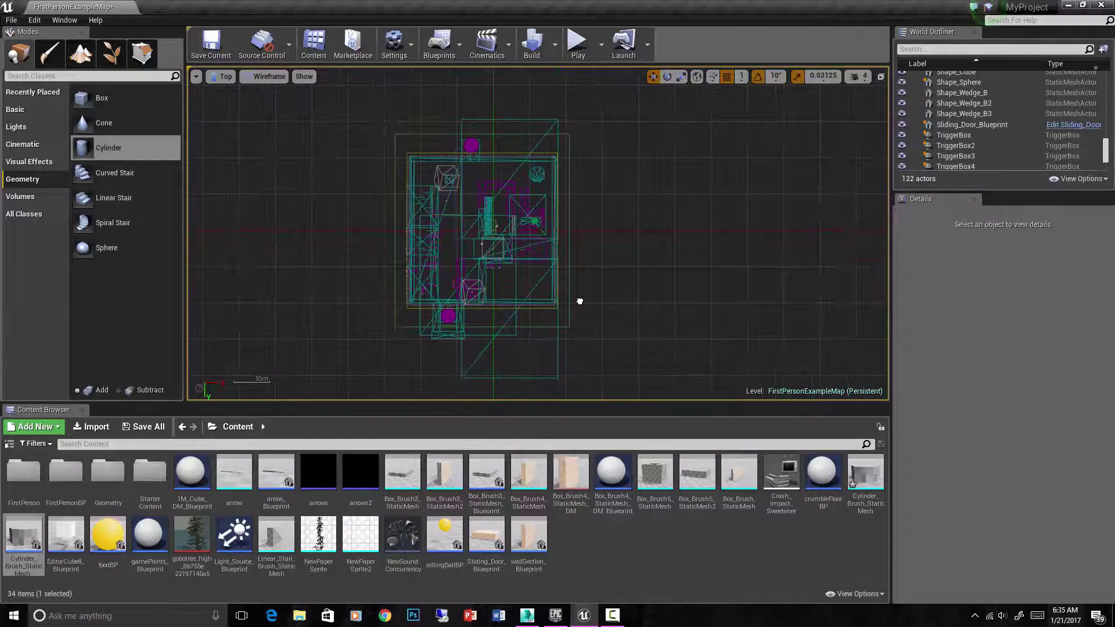
Start a new project from the Virtual Reality template
{"action": "left_click", "coordinate": [11, 21]}
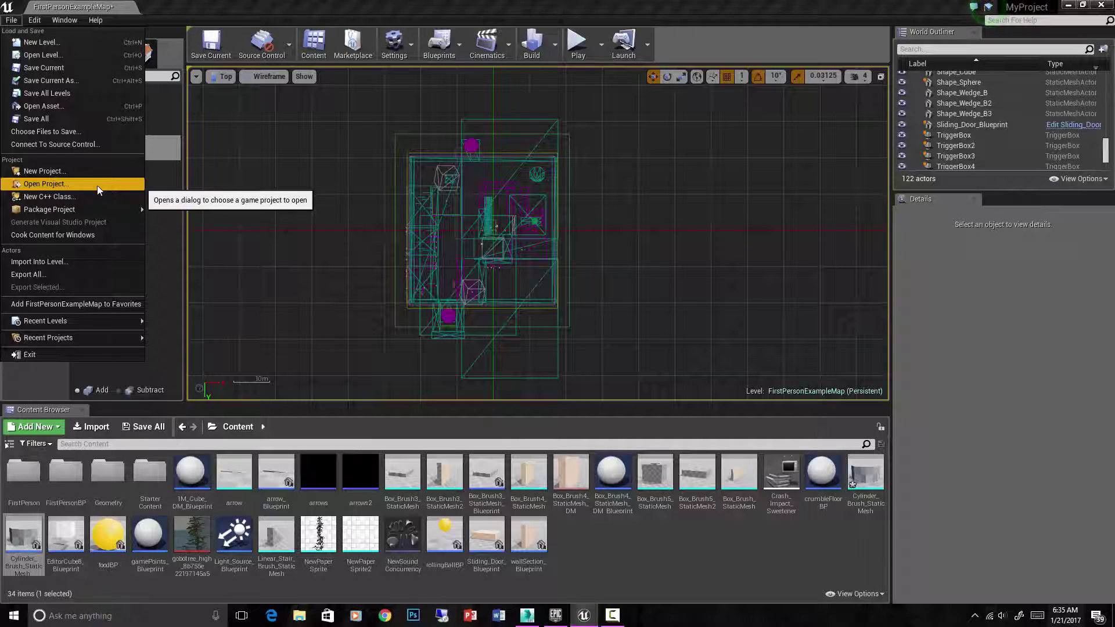
{"action": "left_click", "coordinate": [61, 173]}
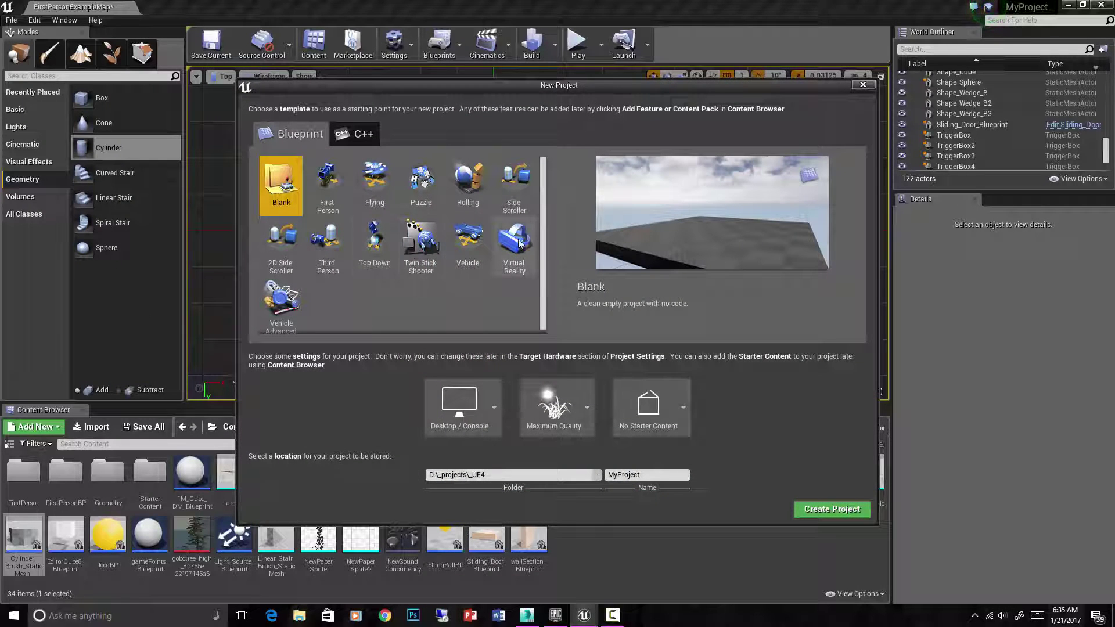
{"action": "left_click", "coordinate": [520, 244]}
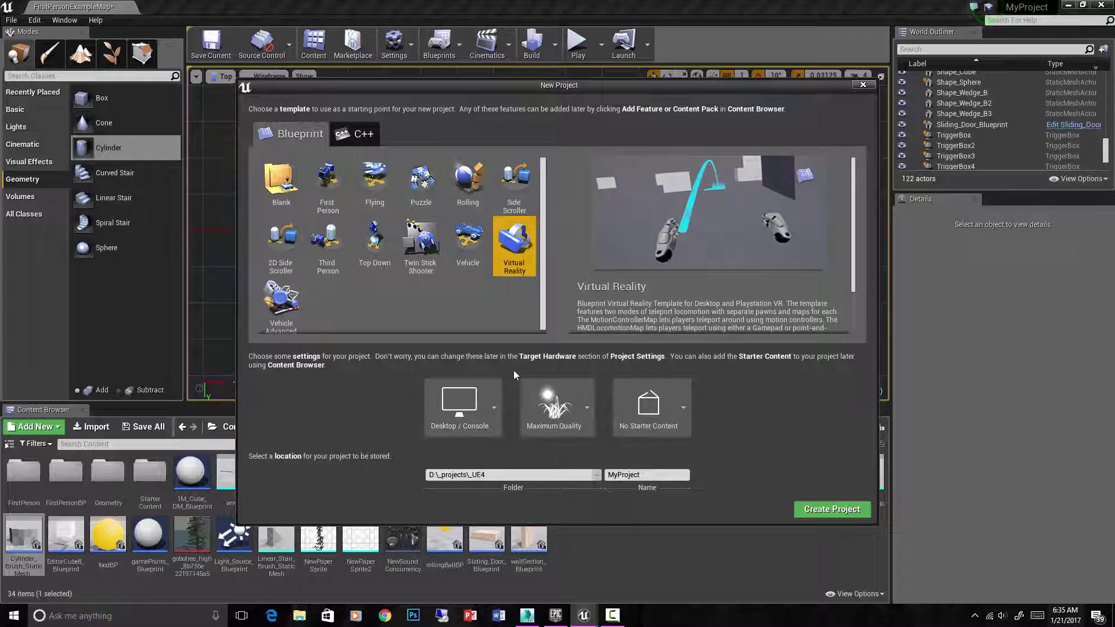
Set the project to Mobile / Tablet, Scalable 3D or 2D, and No Starter Content
{"action": "left_click", "coordinate": [491, 409]}
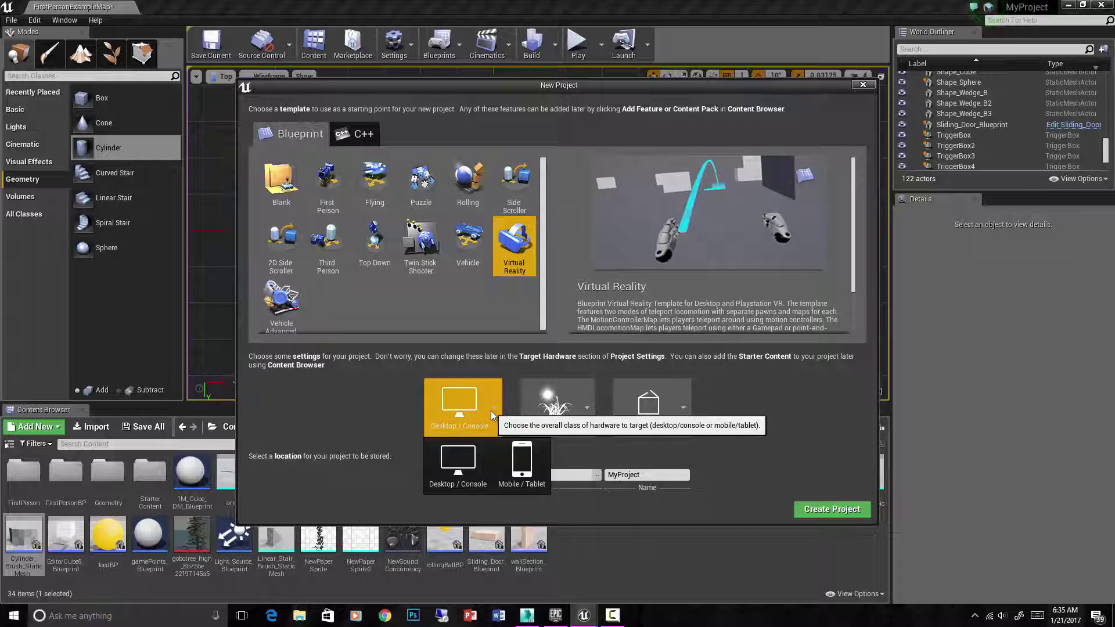
{"action": "left_click", "coordinate": [520, 460]}
{"action": "left_click", "coordinate": [577, 411]}
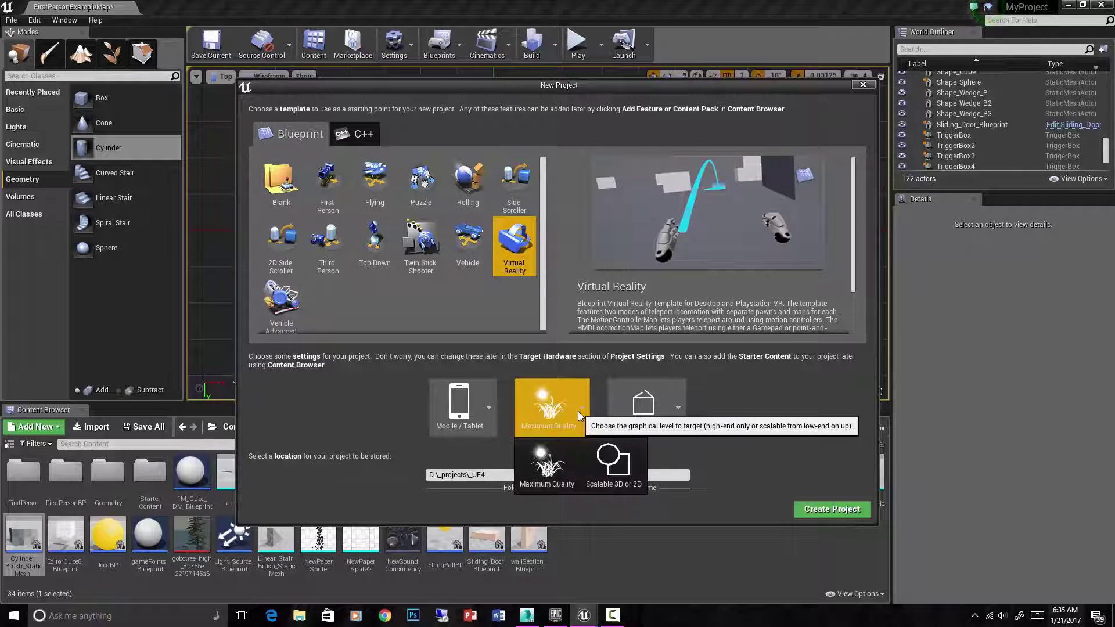
{"action": "left_click", "coordinate": [613, 465]}
{"action": "left_click", "coordinate": [678, 407]}
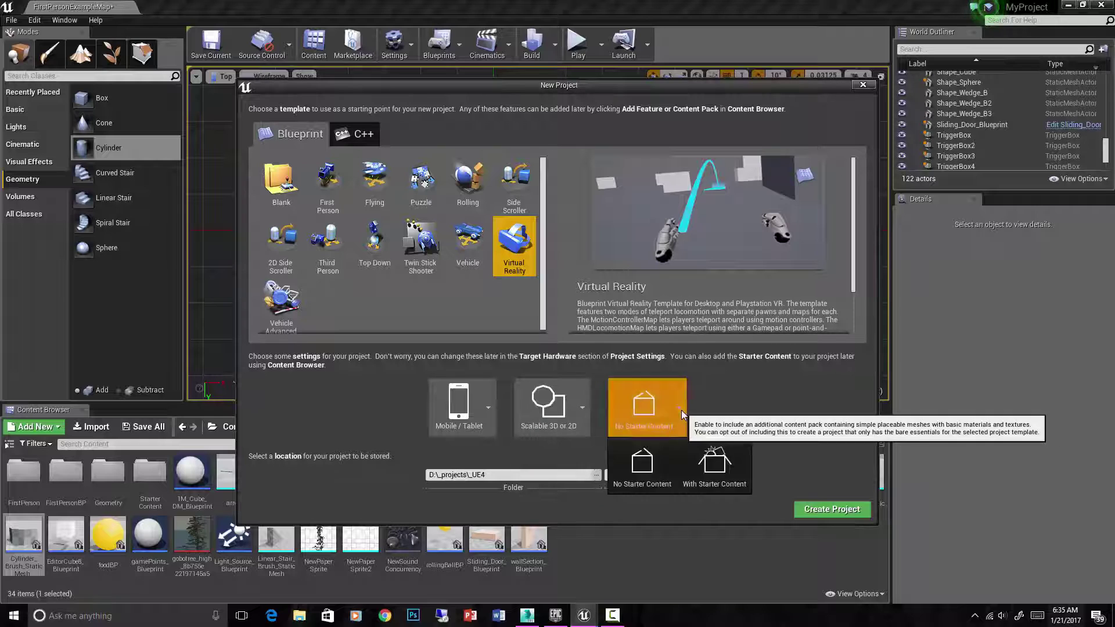
{"action": "left_click", "coordinate": [650, 477]}
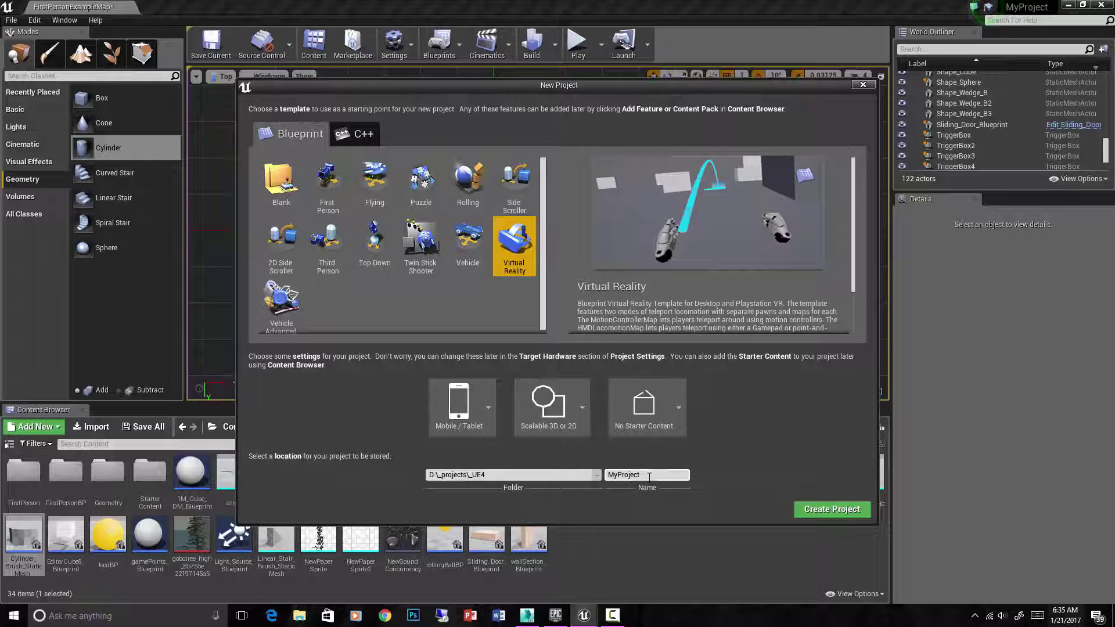
Name the project VRImport, create it, and save the modified level
{"action": "double_click", "coordinate": [649, 476]}
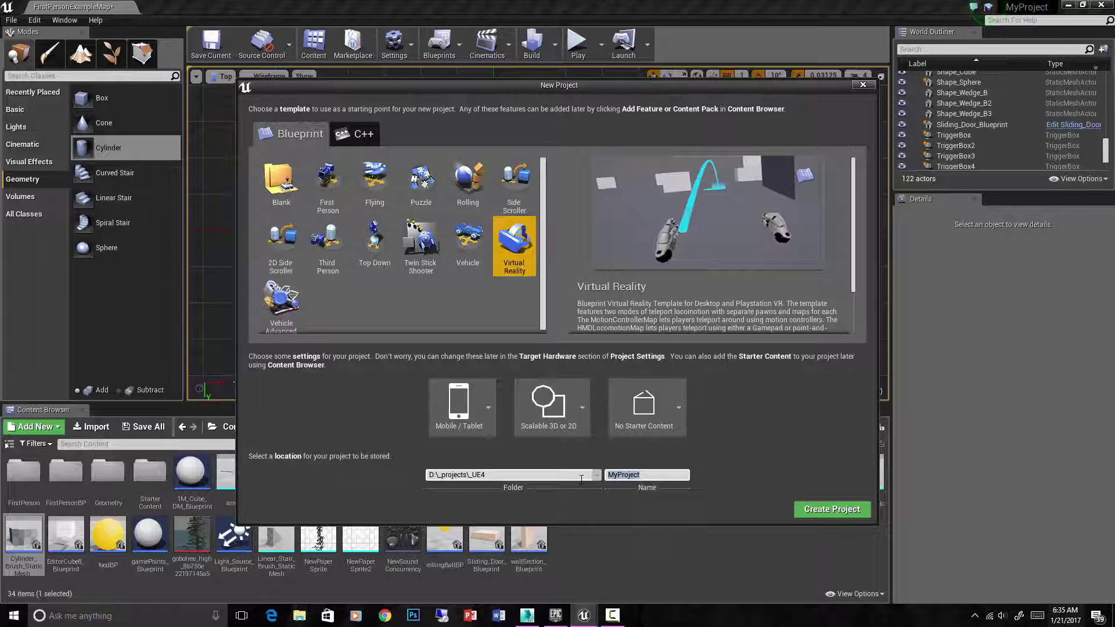
{"action": "type", "text": "VRImport"}
{"action": "left_click", "coordinate": [832, 509]}
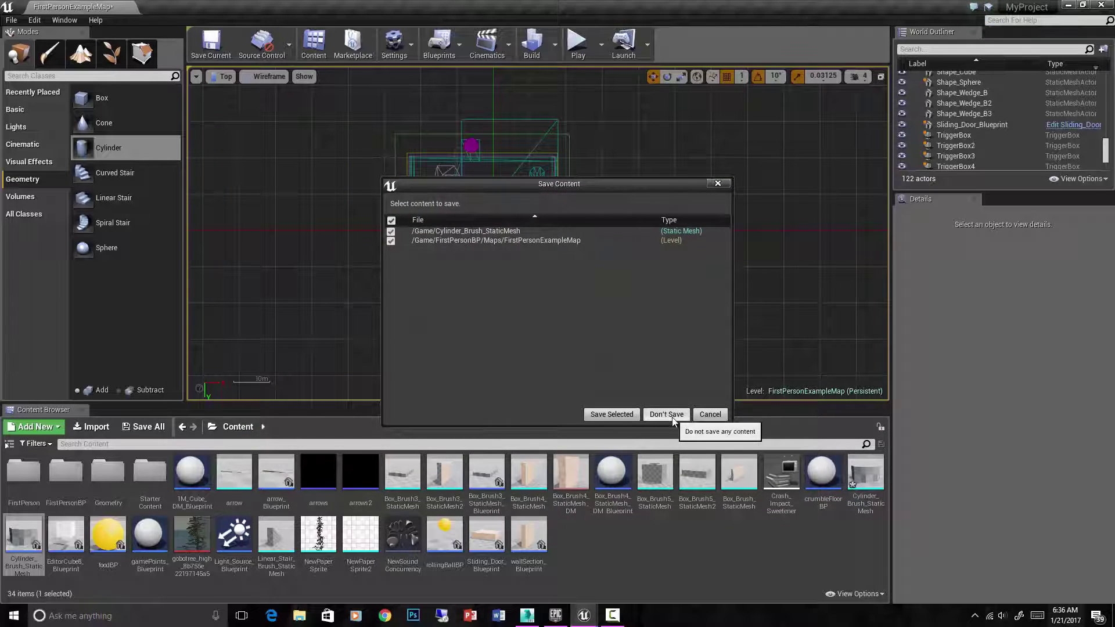
{"action": "left_click", "coordinate": [611, 414]}
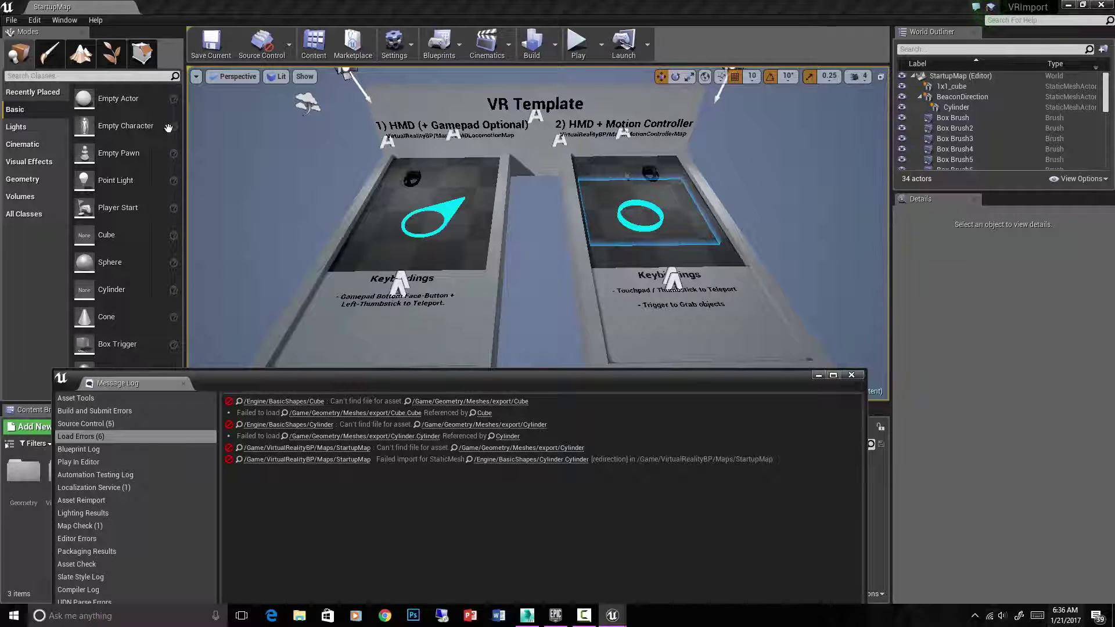
Open the existing MyProject2 project from File > Open Project
{"action": "left_click", "coordinate": [11, 20]}
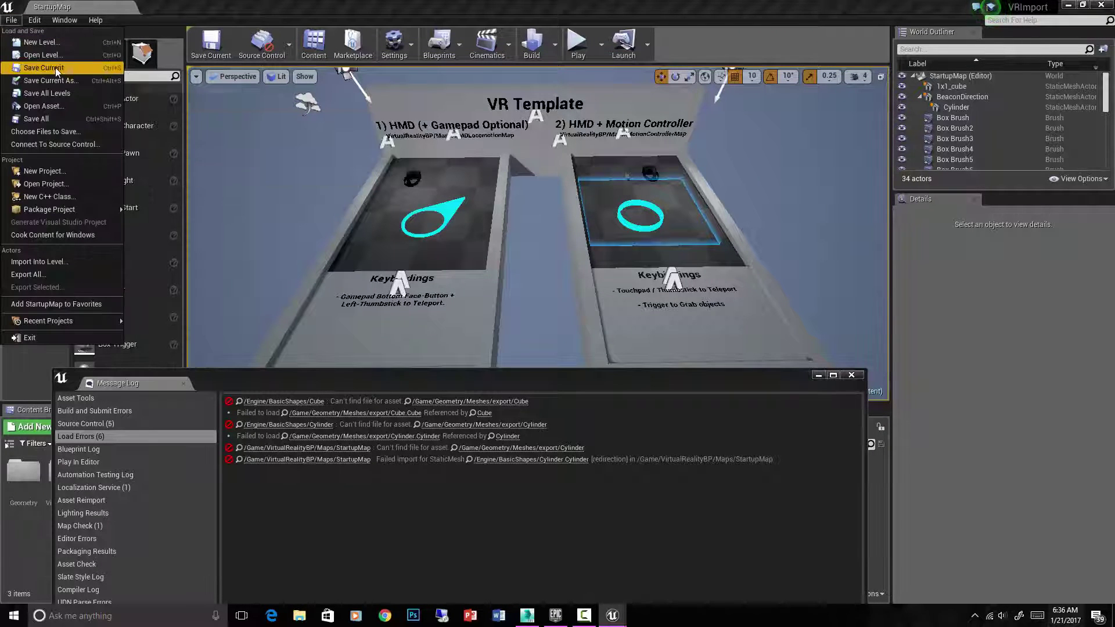
{"action": "left_click", "coordinate": [76, 185]}
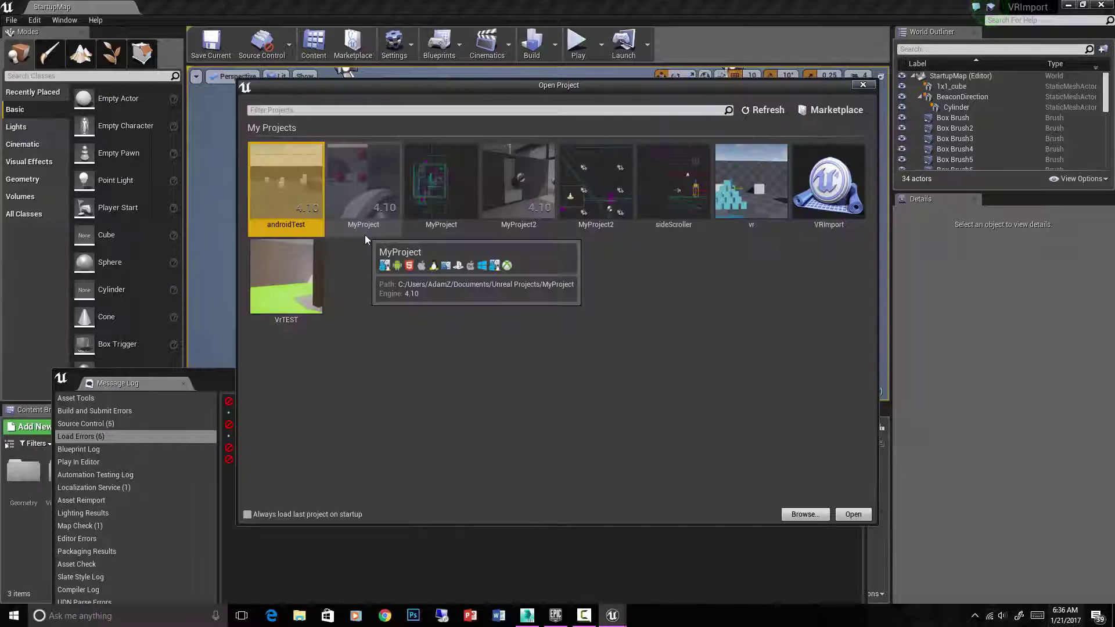
{"action": "left_click", "coordinate": [605, 181]}
{"action": "double_click", "coordinate": [605, 181]}
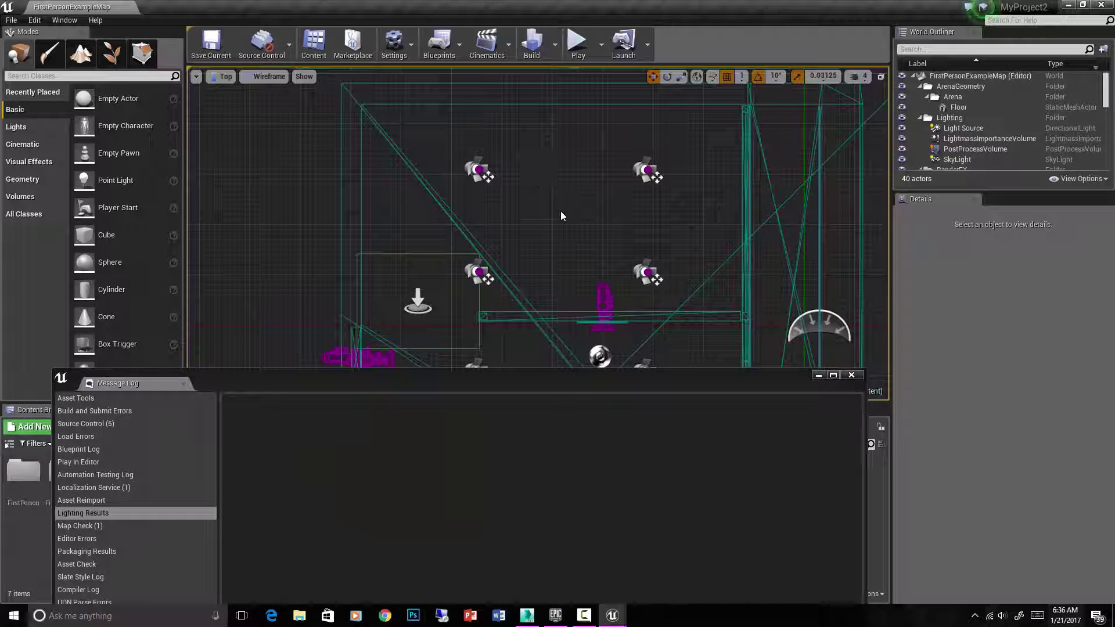
Close the Message Log and search the Content Browser for 'first person exam'
{"action": "scroll", "coordinate": [559, 211], "scroll_direction": "down", "scroll_amount": 3}
{"action": "right_click_drag", "start_coordinate": [562, 218], "coordinate": [516, 204]}
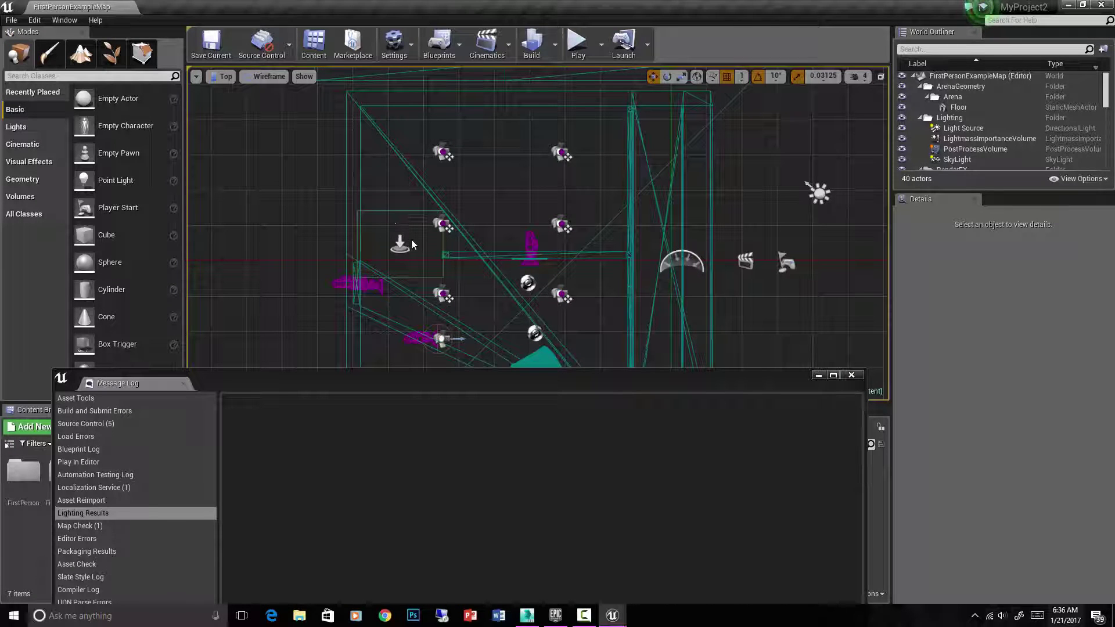
{"action": "left_click", "coordinate": [852, 375]}
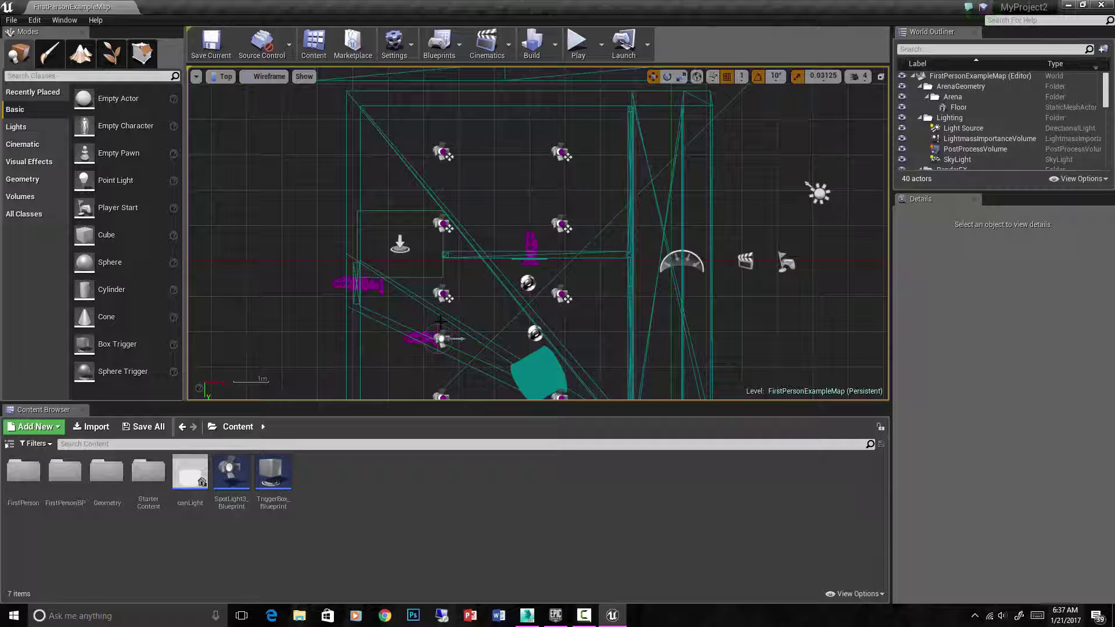
{"action": "left_click", "coordinate": [97, 443]}
{"action": "type", "text": "first person exam"}
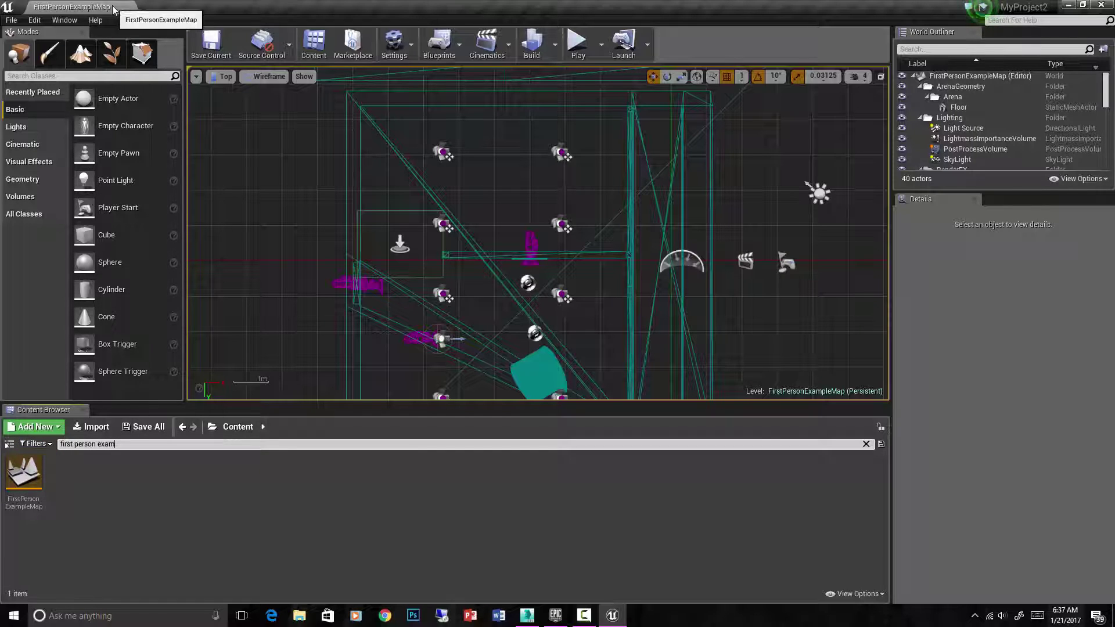
Migrate FirstPersonExampleMap via Asset Actions and review the dependencies in its Asset Report
{"action": "left_click", "coordinate": [31, 470]}
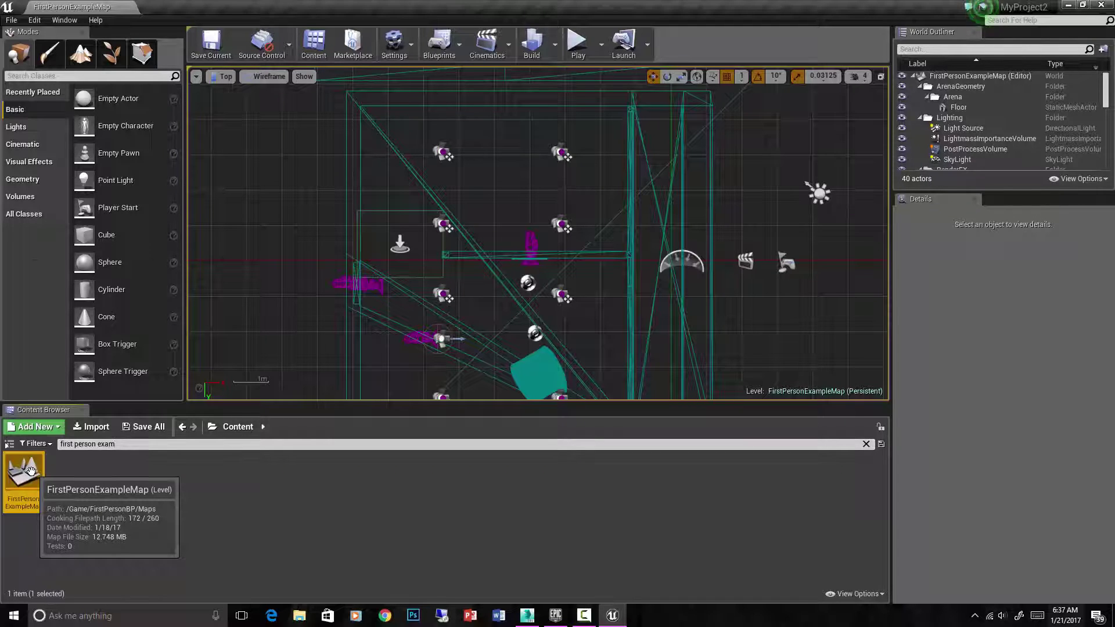
{"action": "right_click", "coordinate": [31, 470]}
{"action": "mouse_move", "coordinate": [92, 339]}
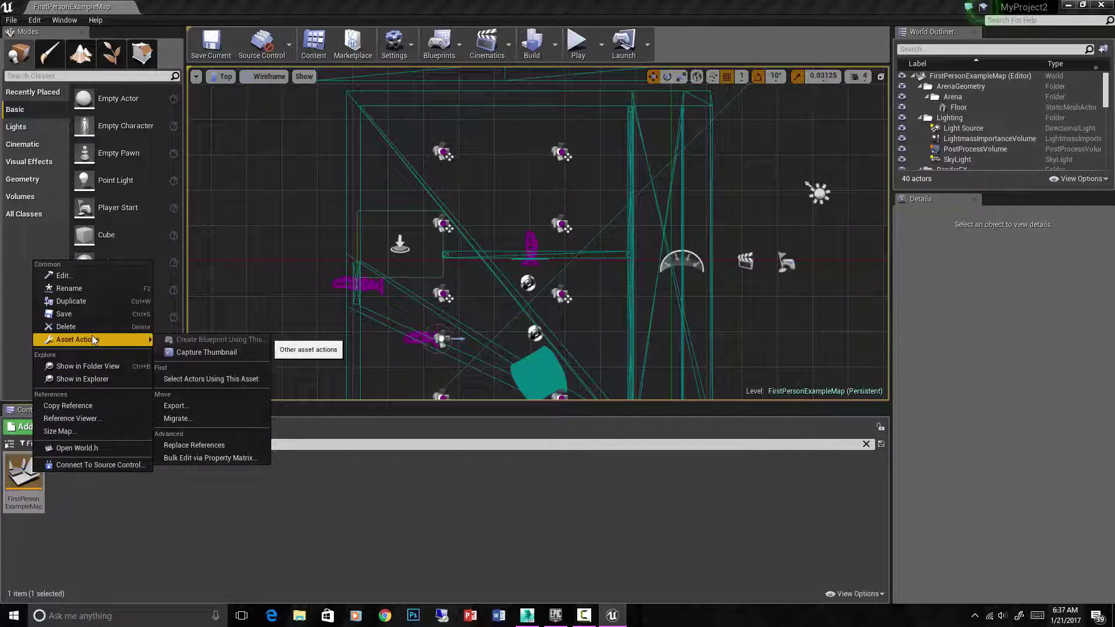
{"action": "left_click", "coordinate": [204, 418]}
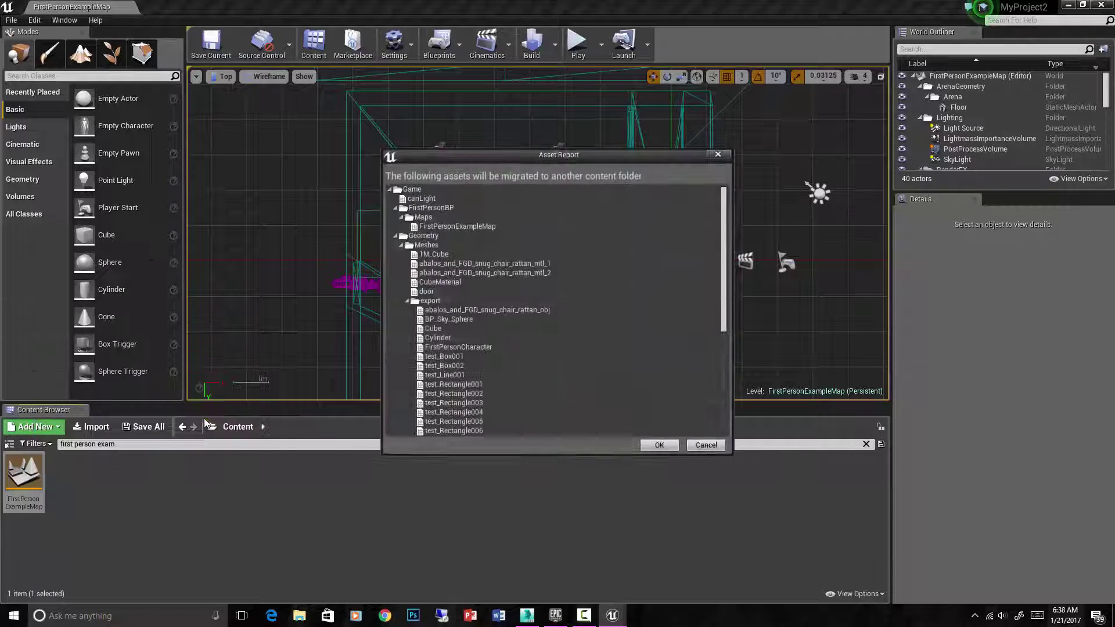
{"action": "mouse_move", "coordinate": [723, 227]}
{"action": "left_mouse_down"}
{"action": "mouse_move", "coordinate": [725, 401]}
{"action": "mouse_move", "coordinate": [723, 207]}
{"action": "left_mouse_up"}
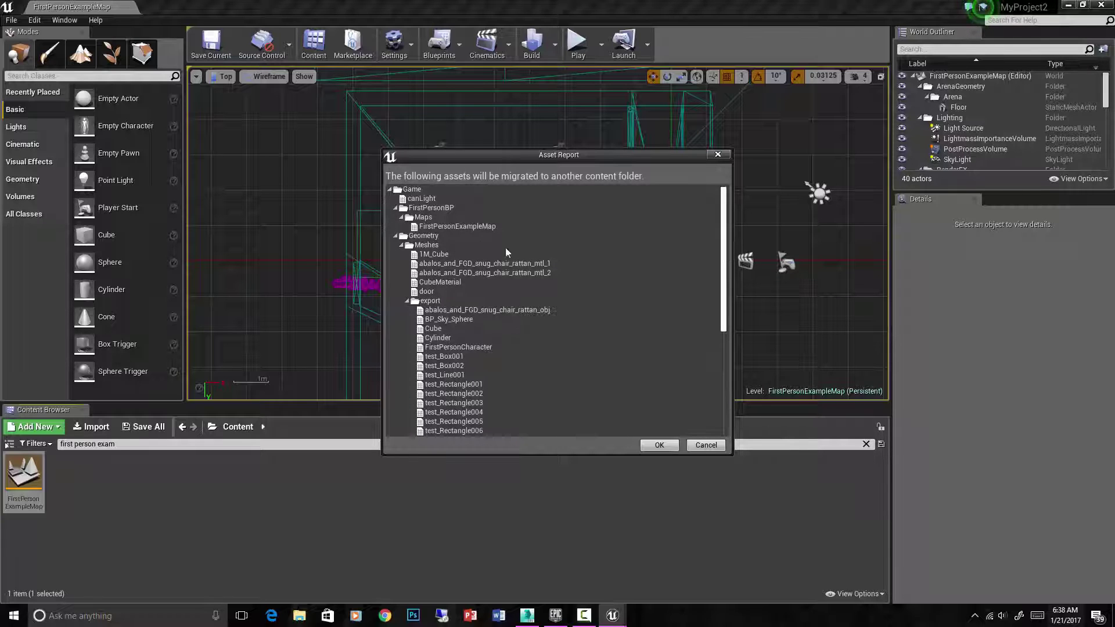
{"action": "left_click_drag", "start_coordinate": [723, 268], "coordinate": [715, 390]}
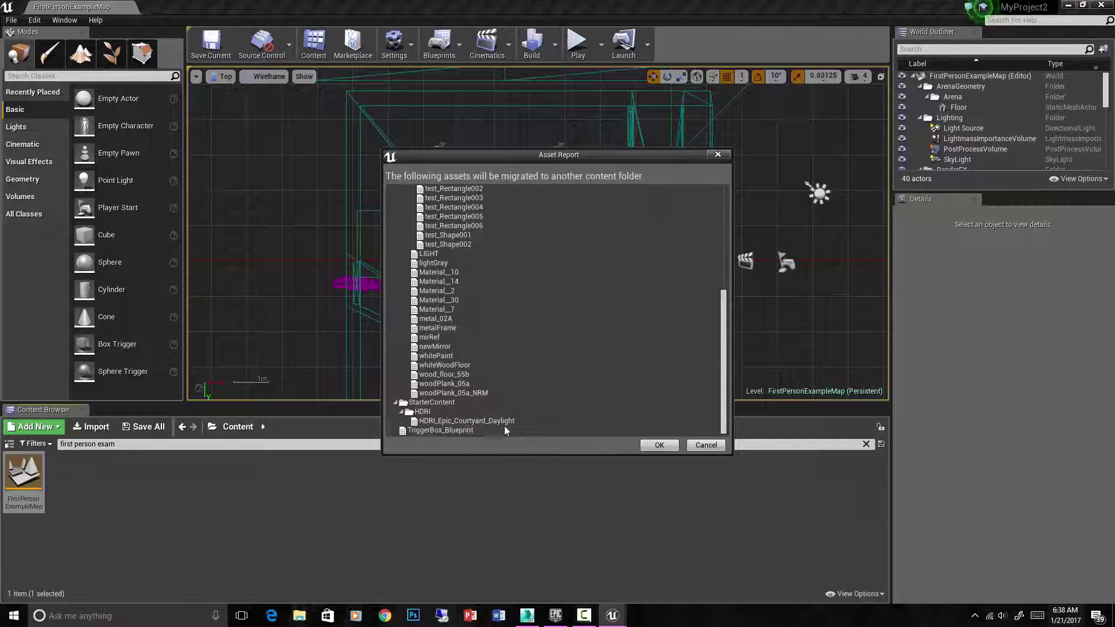
Choose VRImport's Content folder as migration destination and overwrite existing assets with Yes All
{"action": "left_click", "coordinate": [660, 445]}
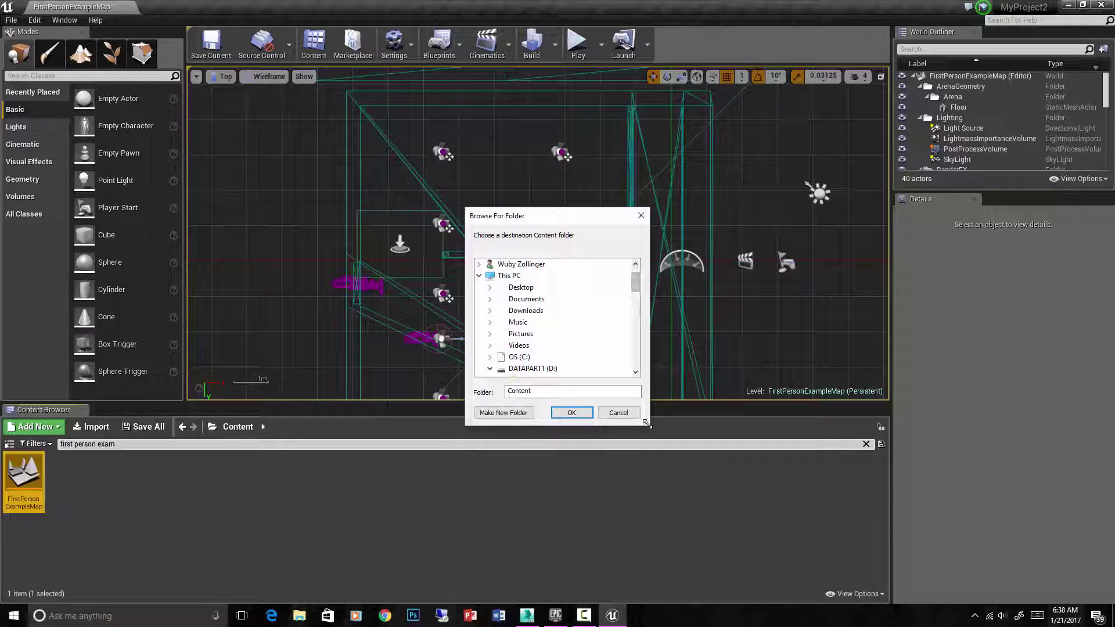
{"action": "left_click_drag", "start_coordinate": [647, 423], "coordinate": [680, 465]}
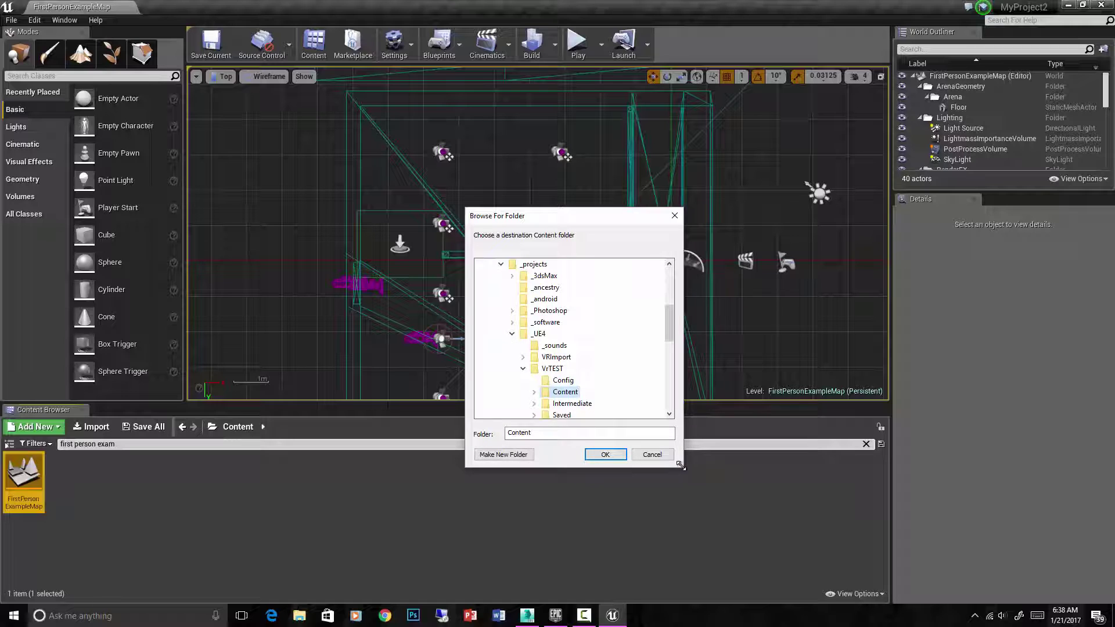
{"action": "left_click", "coordinate": [513, 335]}
{"action": "left_click", "coordinate": [513, 335]}
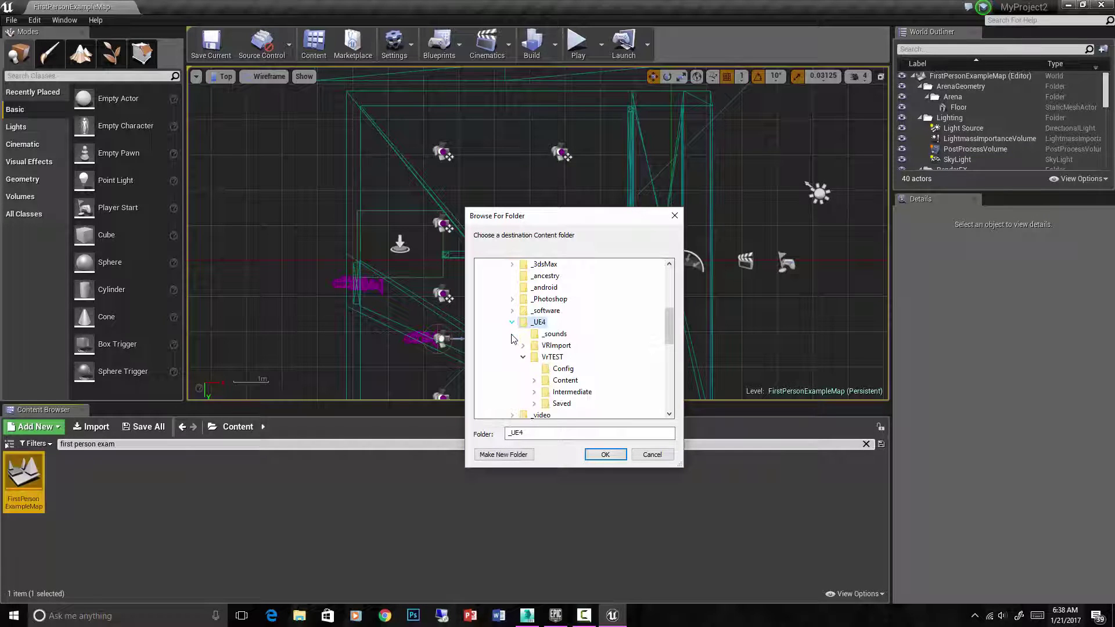
{"action": "left_click", "coordinate": [523, 358]}
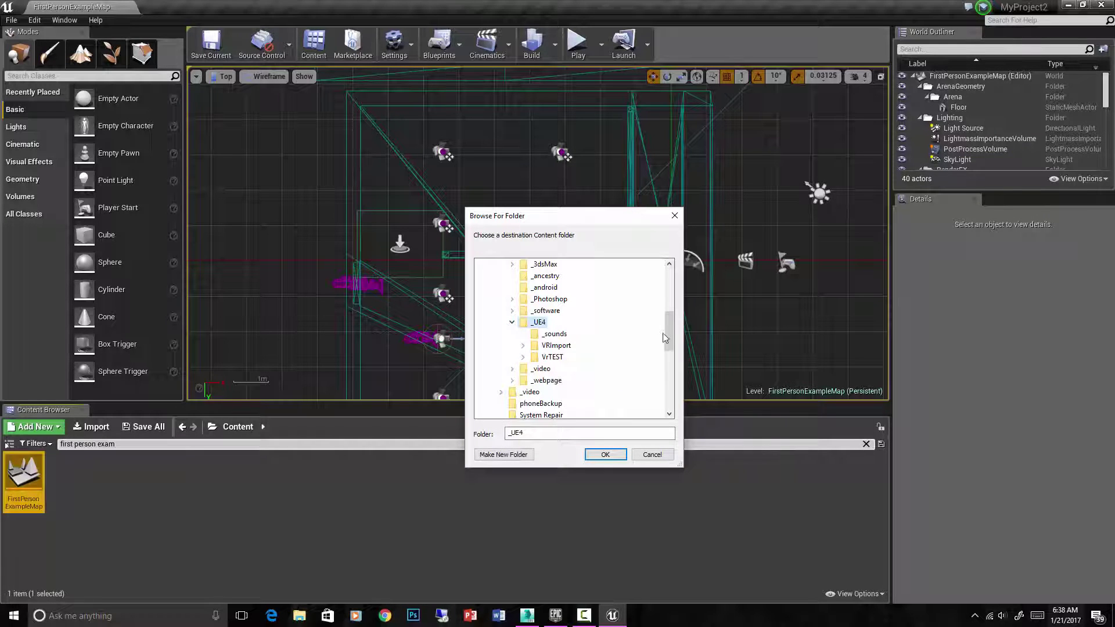
{"action": "left_click_drag", "start_coordinate": [669, 328], "coordinate": [668, 307]}
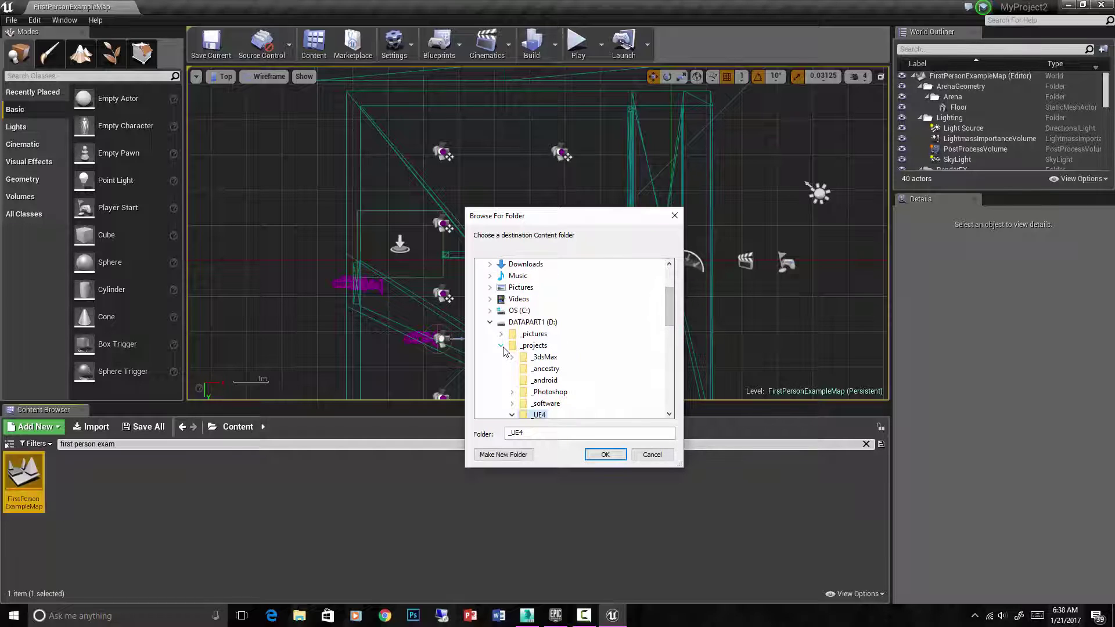
{"action": "key", "text": "Down"}
{"action": "key", "text": "Down"}
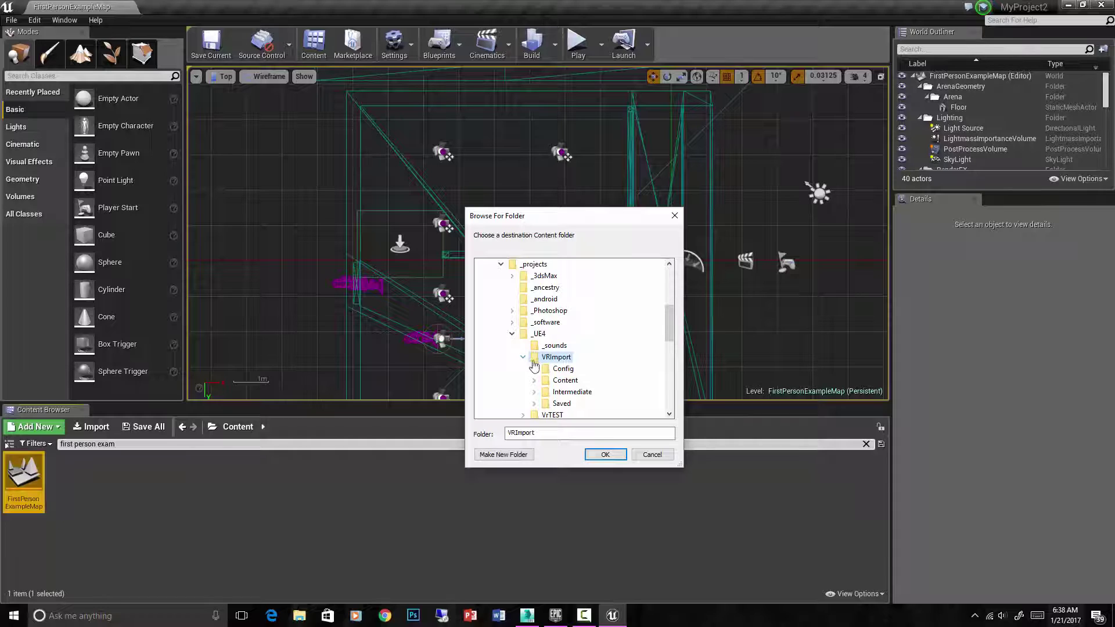
{"action": "double_click", "coordinate": [561, 381]}
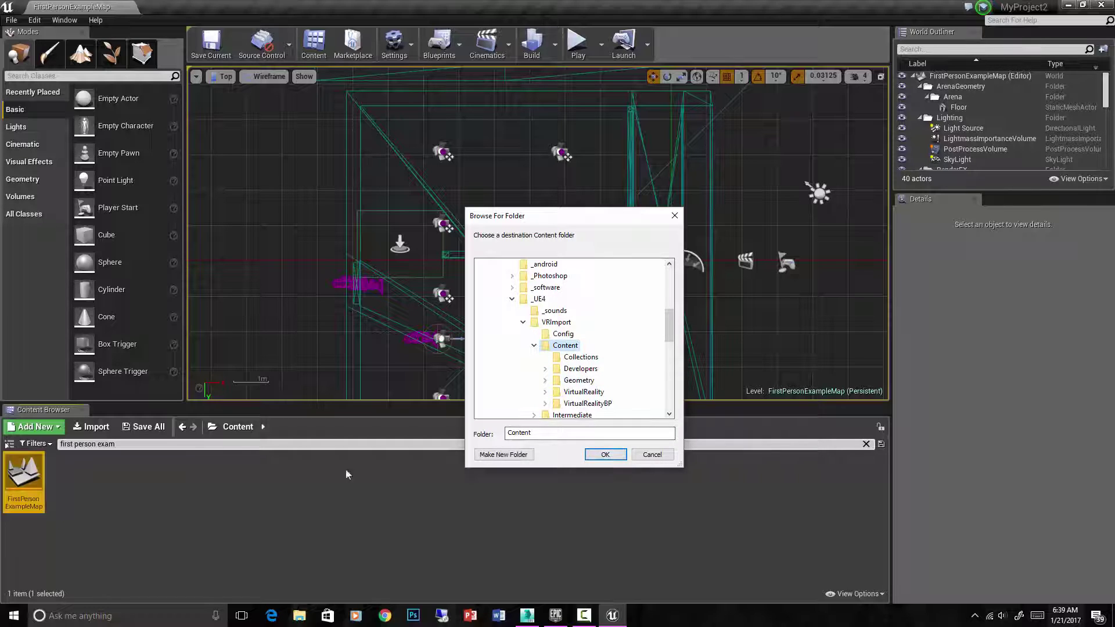
{"action": "left_click", "coordinate": [604, 454]}
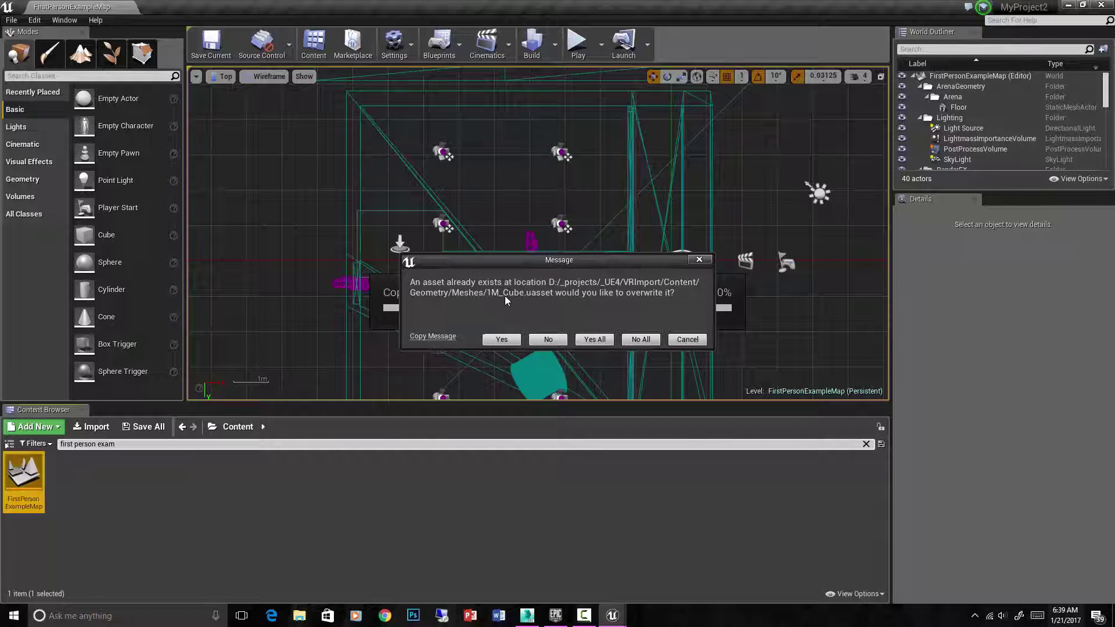
{"action": "left_click", "coordinate": [586, 339]}
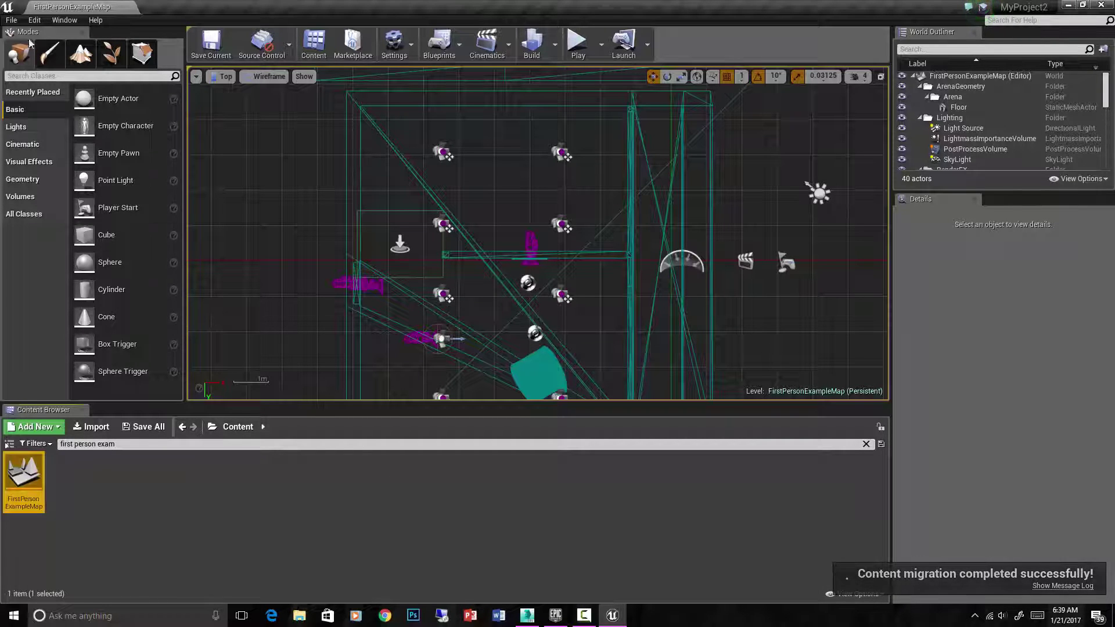
Open the VRImport project from File > Open Project
{"action": "left_click", "coordinate": [12, 21]}
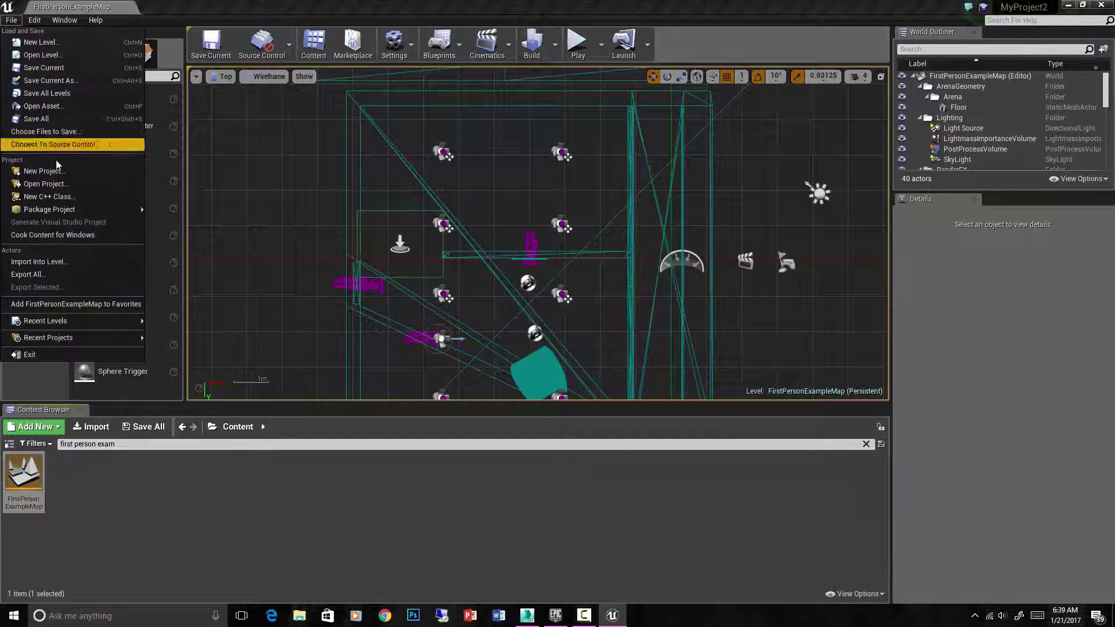
{"action": "left_click", "coordinate": [58, 182]}
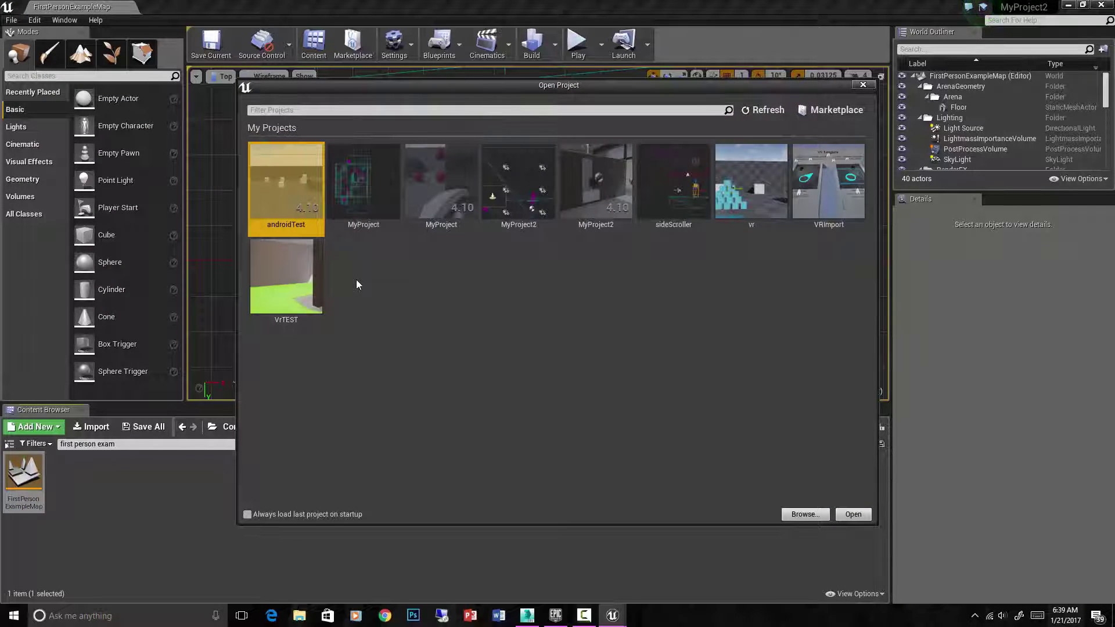
{"action": "left_click", "coordinate": [831, 197]}
{"action": "double_click", "coordinate": [832, 197]}
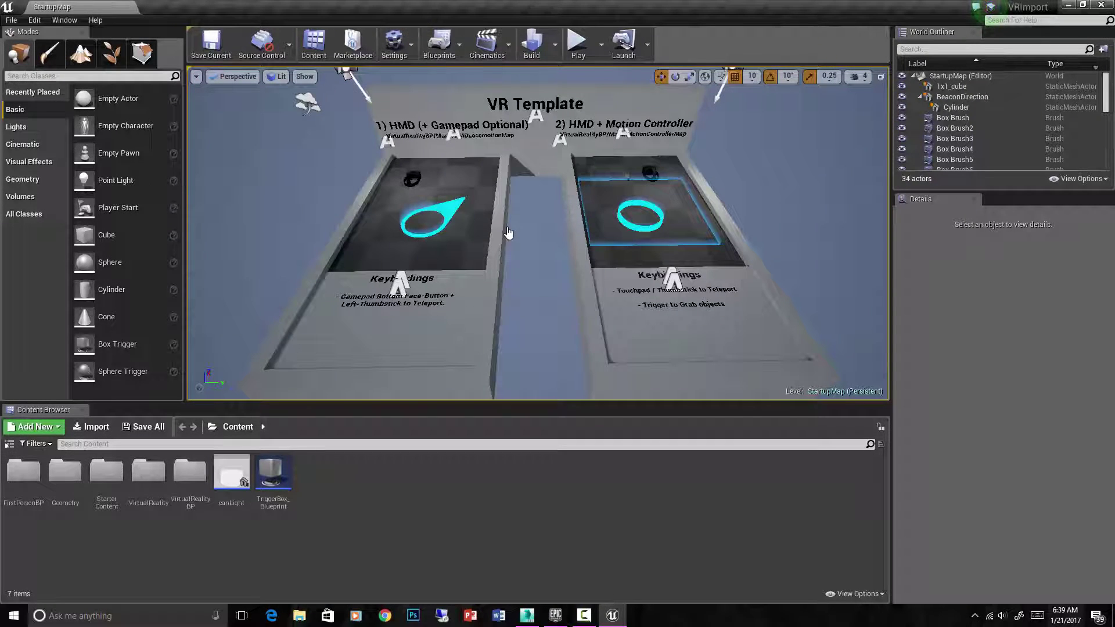
Load the FirstPersonExampleMap level in VRImport through Open Level, filtering by 'f'
{"action": "left_click", "coordinate": [11, 20]}
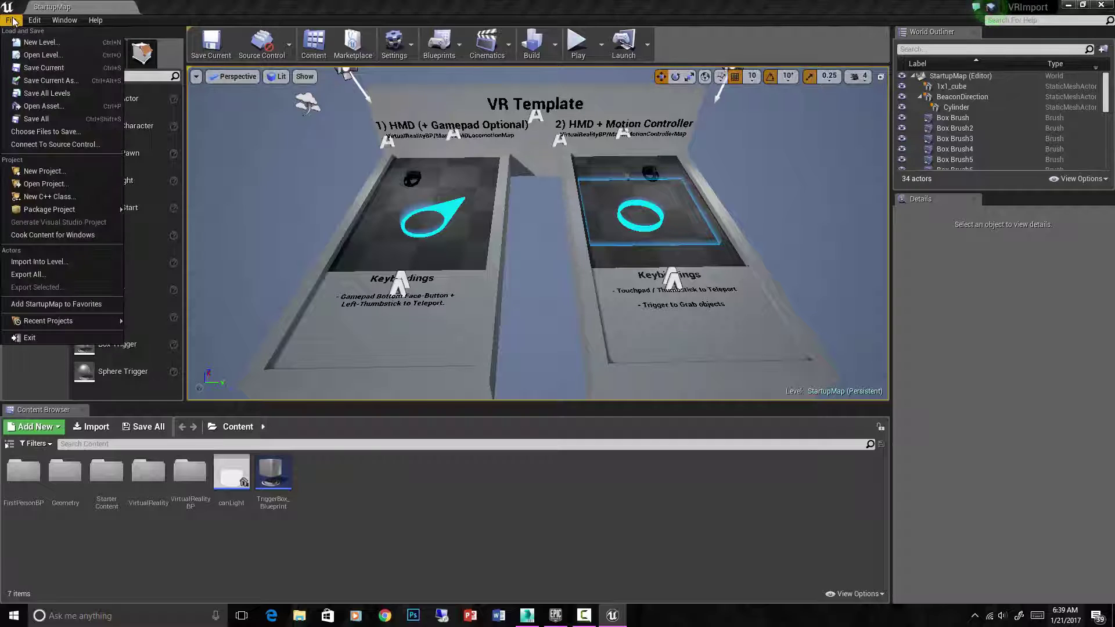
{"action": "left_click", "coordinate": [46, 57]}
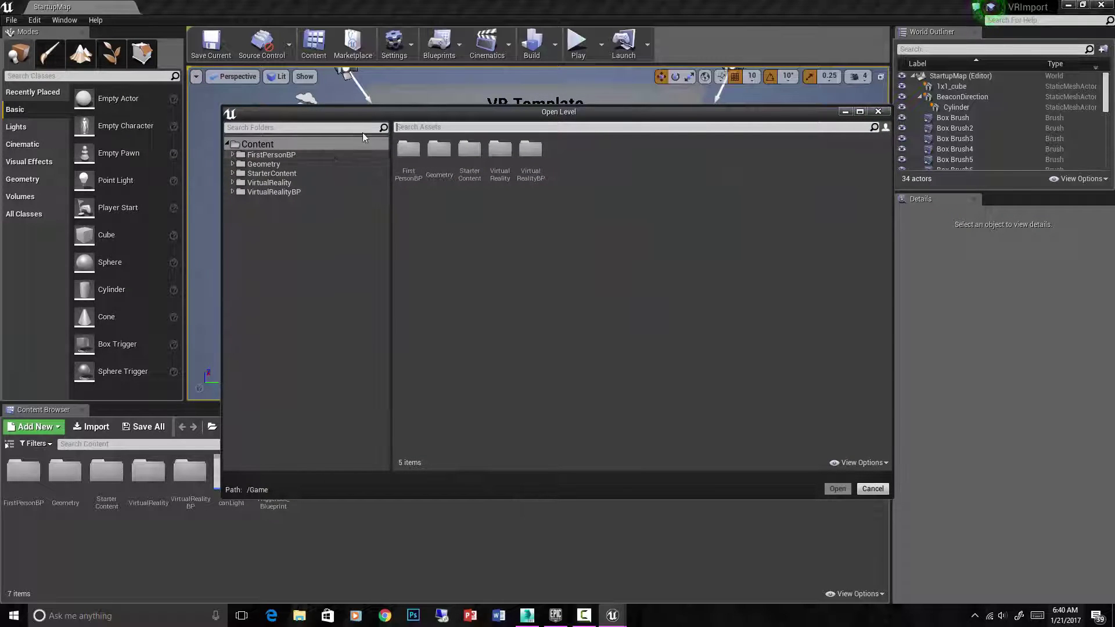
{"action": "type", "text": "fir"}
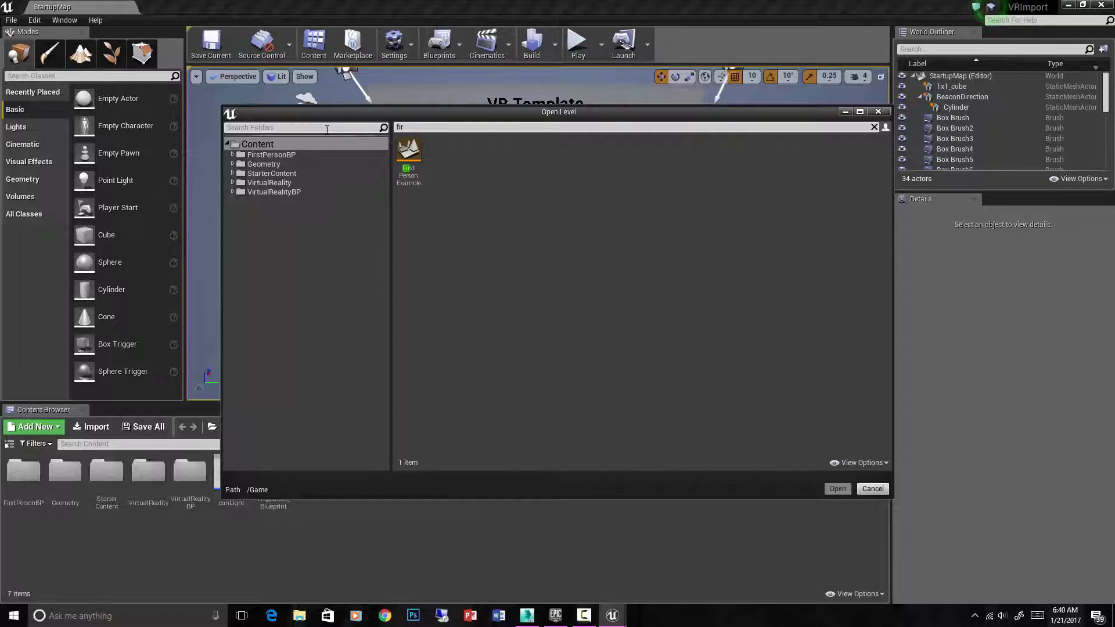
{"action": "double_click", "coordinate": [409, 146]}
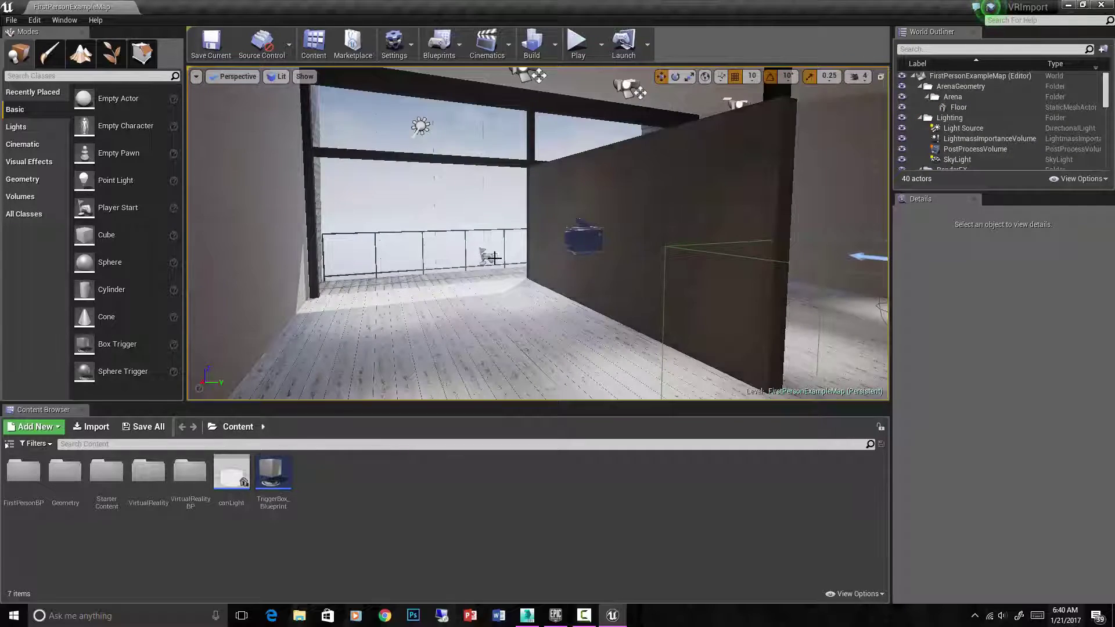
Fly through the room interior to view the window, walls, doorway, chair and spheres
{"action": "key", "text": "w"}
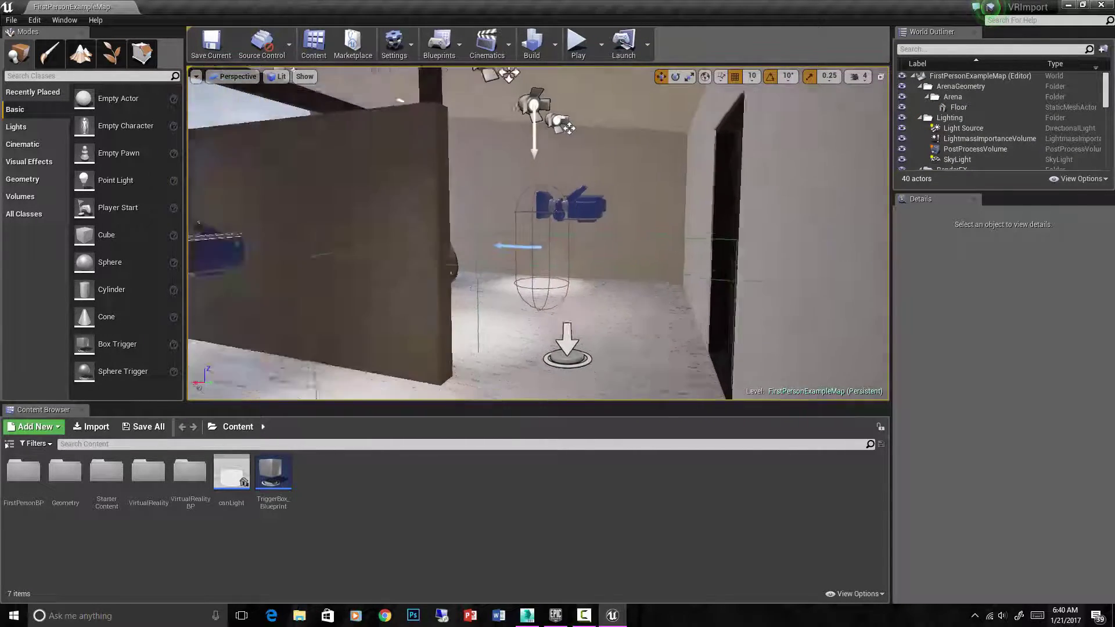
{"action": "key", "text": "a"}
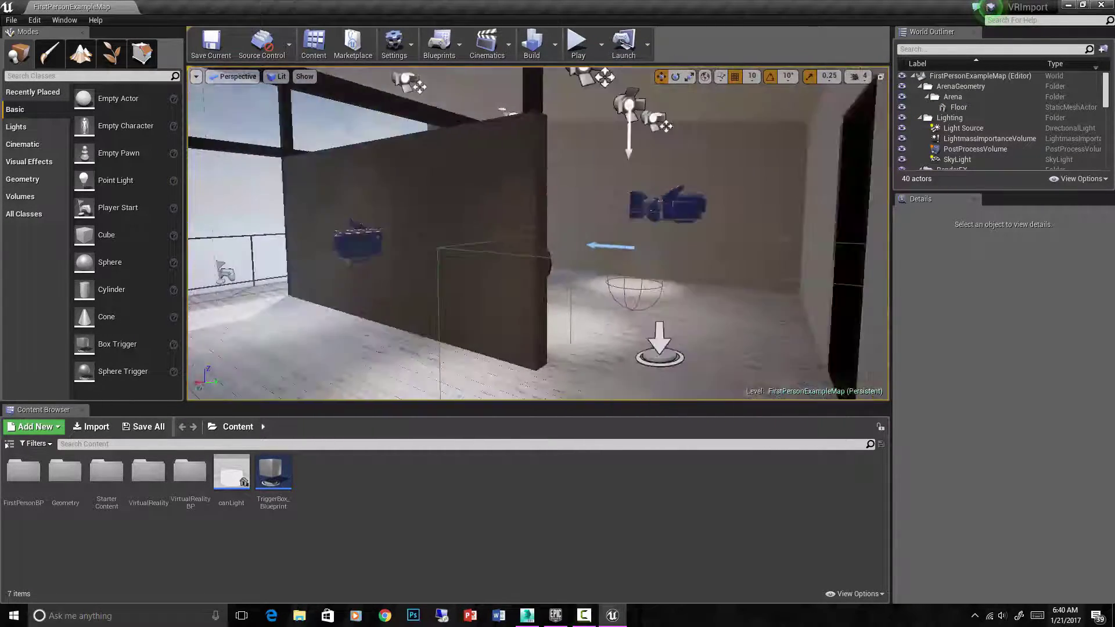
{"action": "key", "text": "w"}
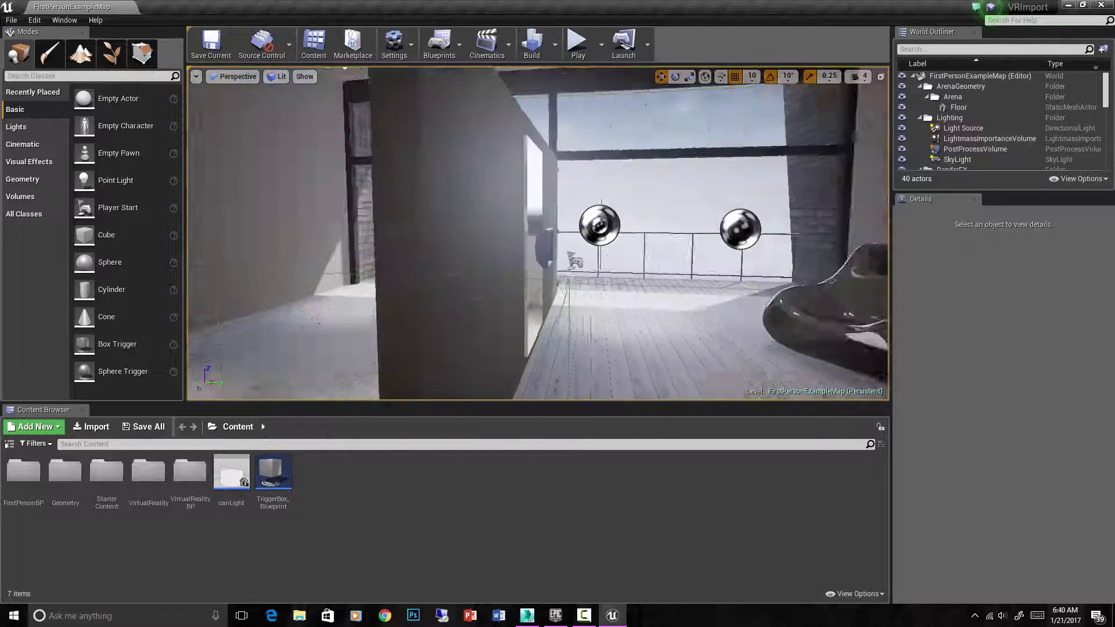
{"action": "key", "text": "a"}
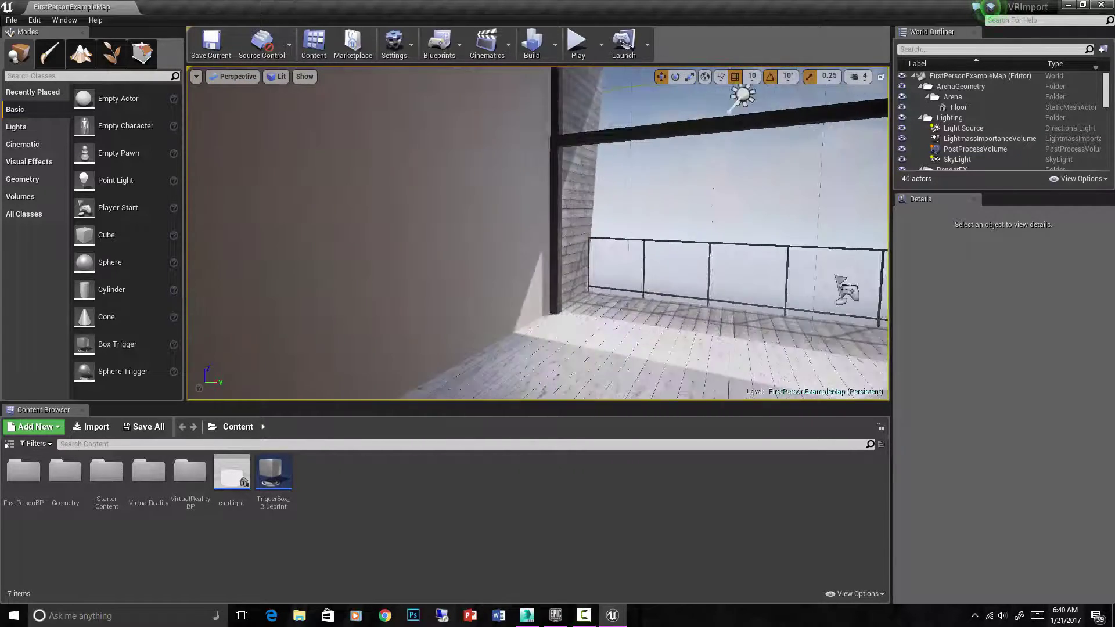
{"action": "key", "text": "d"}
{"action": "right_click_drag", "start_coordinate": [505, 247], "coordinate": [557, 232]}
{"action": "right_click_drag", "start_coordinate": [488, 259], "coordinate": [465, 262]}
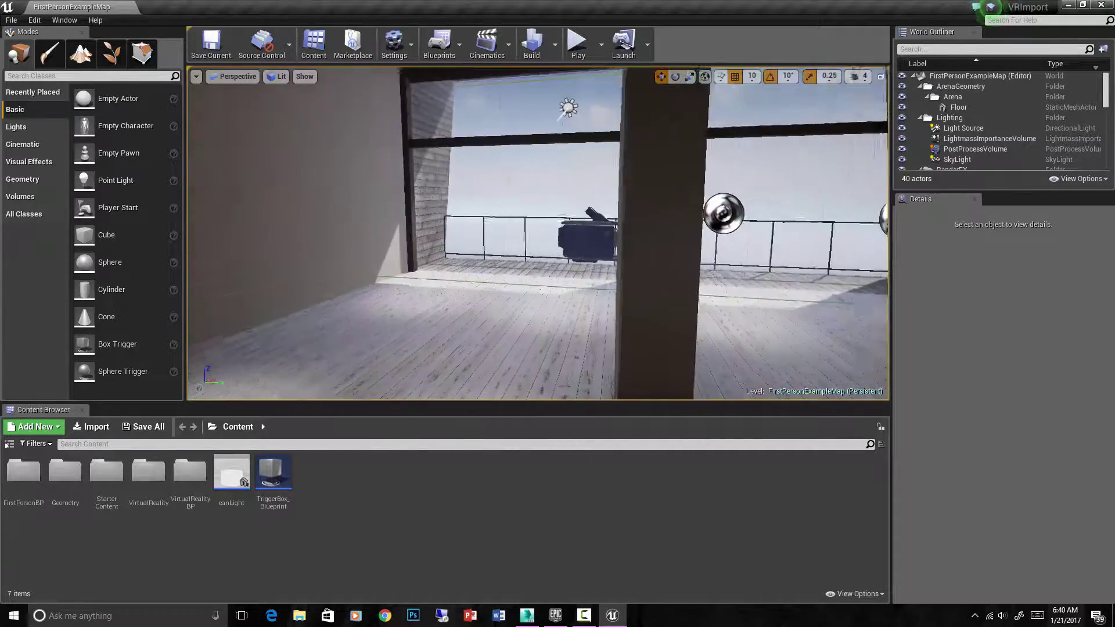
{"action": "mouse_move", "coordinate": [465, 262]}
{"action": "right_mouse_down"}
{"action": "mouse_move", "coordinate": [517, 263]}
{"action": "mouse_move", "coordinate": [456, 263]}
{"action": "right_mouse_up"}
Pull the view outside to survey the arena block from above
{"action": "scroll", "coordinate": [520, 272], "scroll_direction": "down", "scroll_amount": 10}
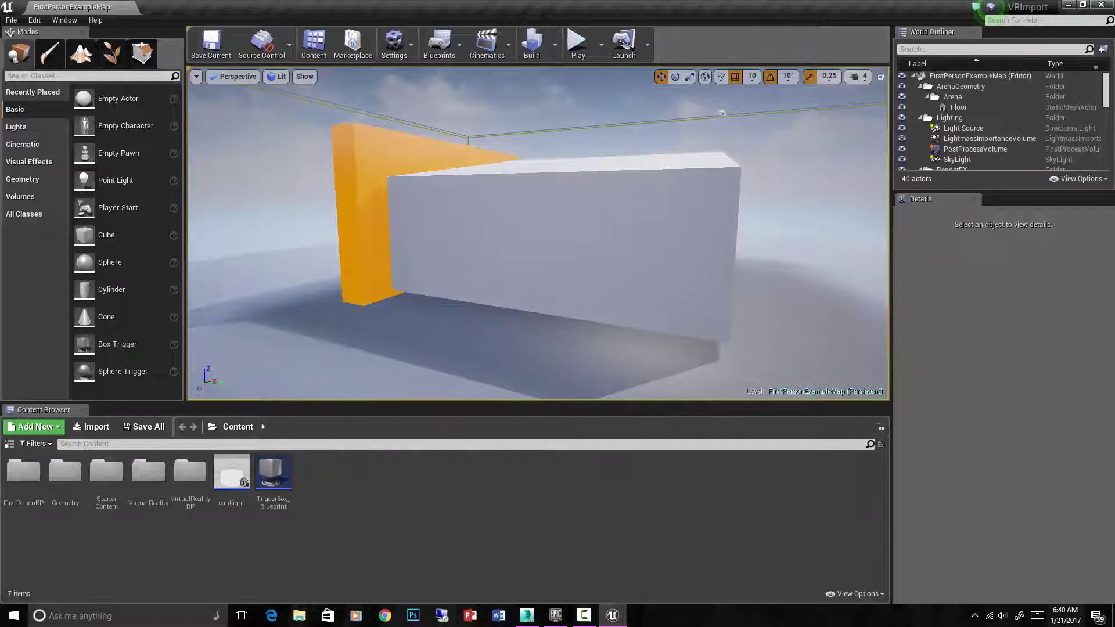
{"action": "right_click_drag", "start_coordinate": [520, 272], "coordinate": [709, 343]}
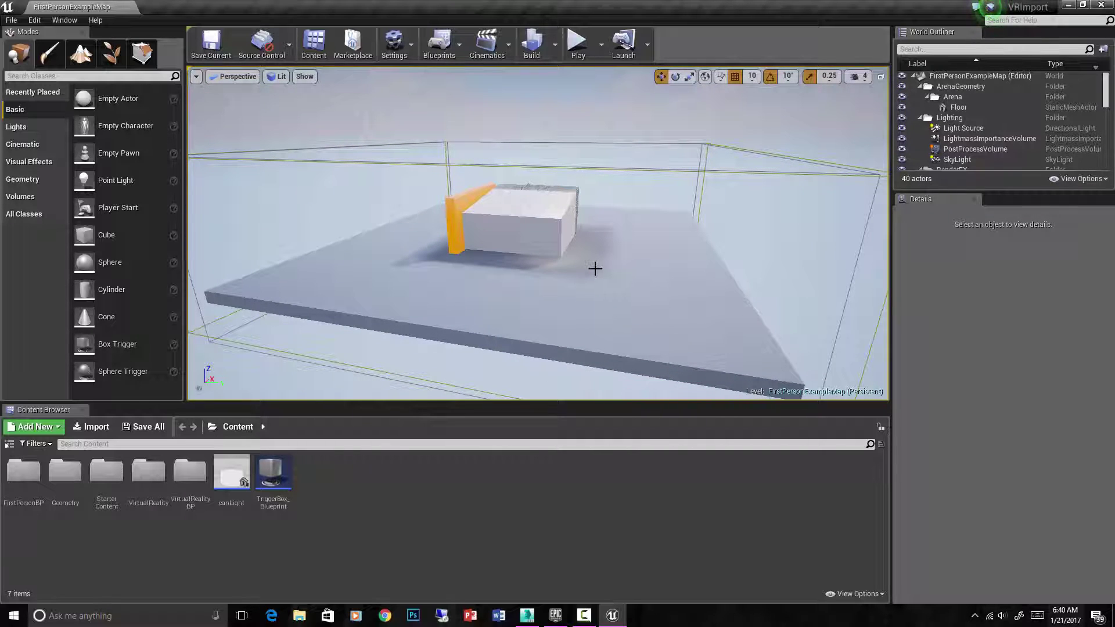
{"action": "scroll", "coordinate": [567, 237], "scroll_direction": "up", "scroll_amount": 8}
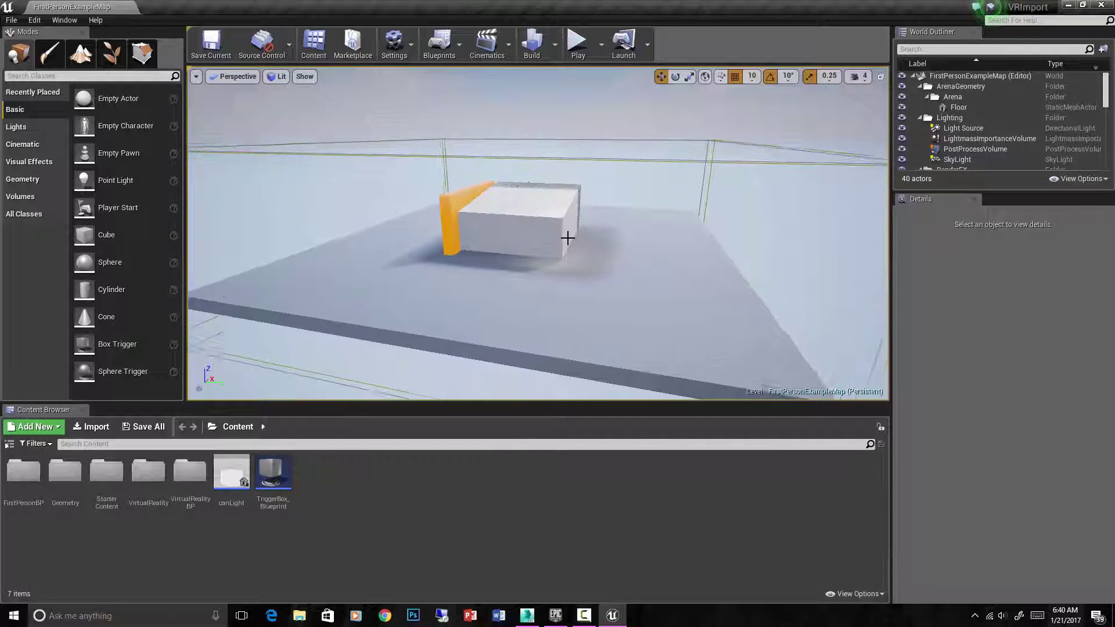
{"action": "scroll", "coordinate": [567, 238], "scroll_direction": "up", "scroll_amount": 4}
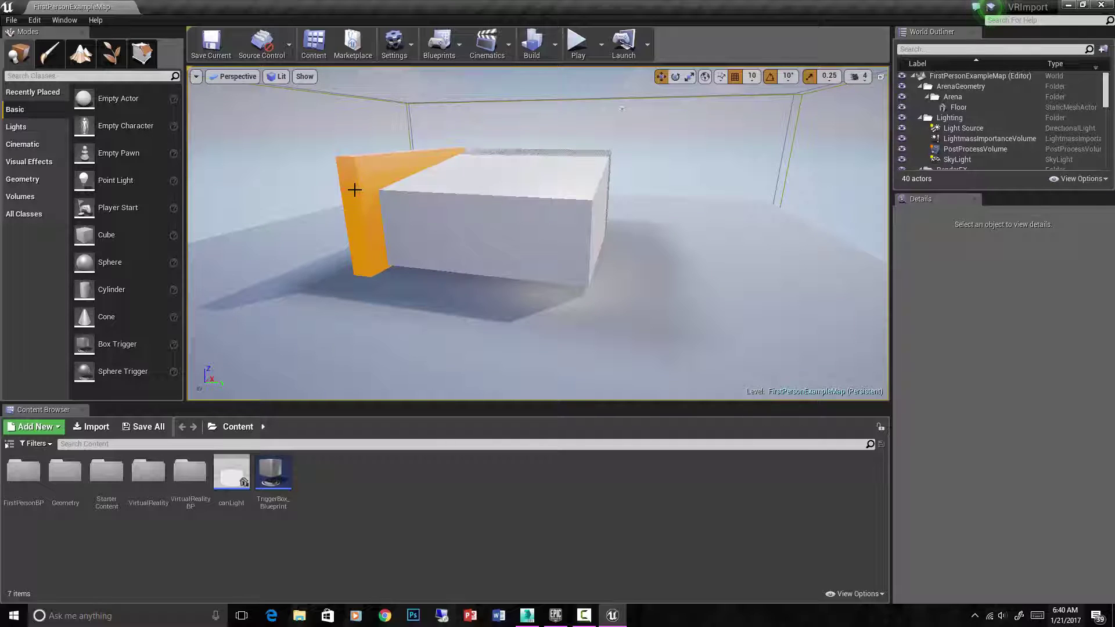
{"action": "scroll", "coordinate": [569, 246], "scroll_direction": "up", "scroll_amount": 10}
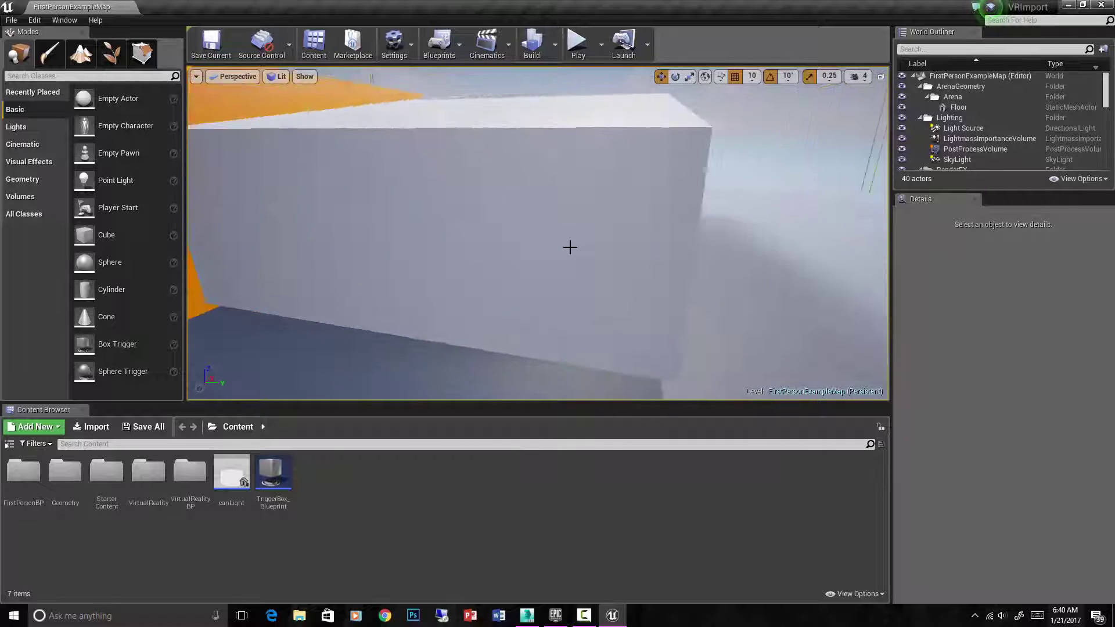
{"action": "scroll", "coordinate": [570, 247], "scroll_direction": "down", "scroll_amount": 4}
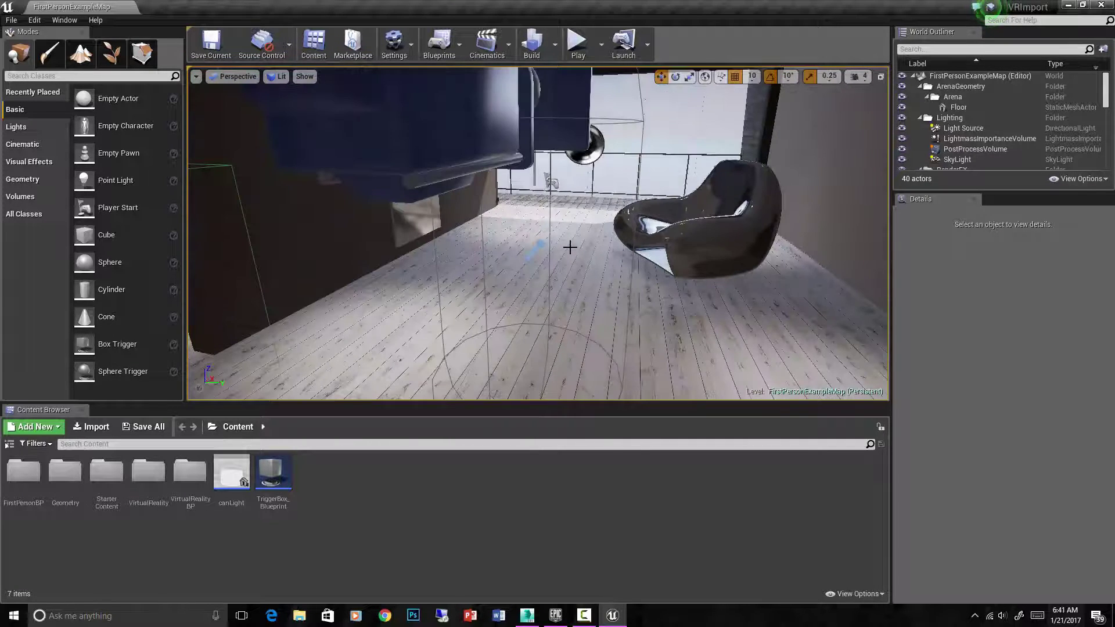
{"action": "scroll", "coordinate": [536, 258], "scroll_direction": "down", "scroll_amount": 3}
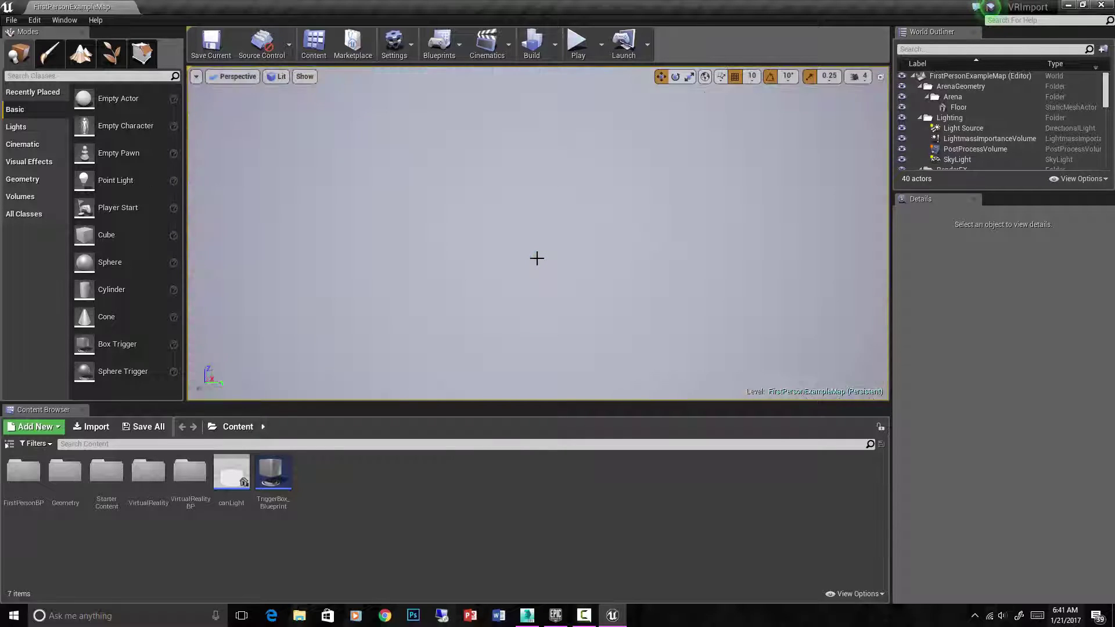
{"action": "scroll", "coordinate": [536, 258], "scroll_direction": "down", "scroll_amount": 6}
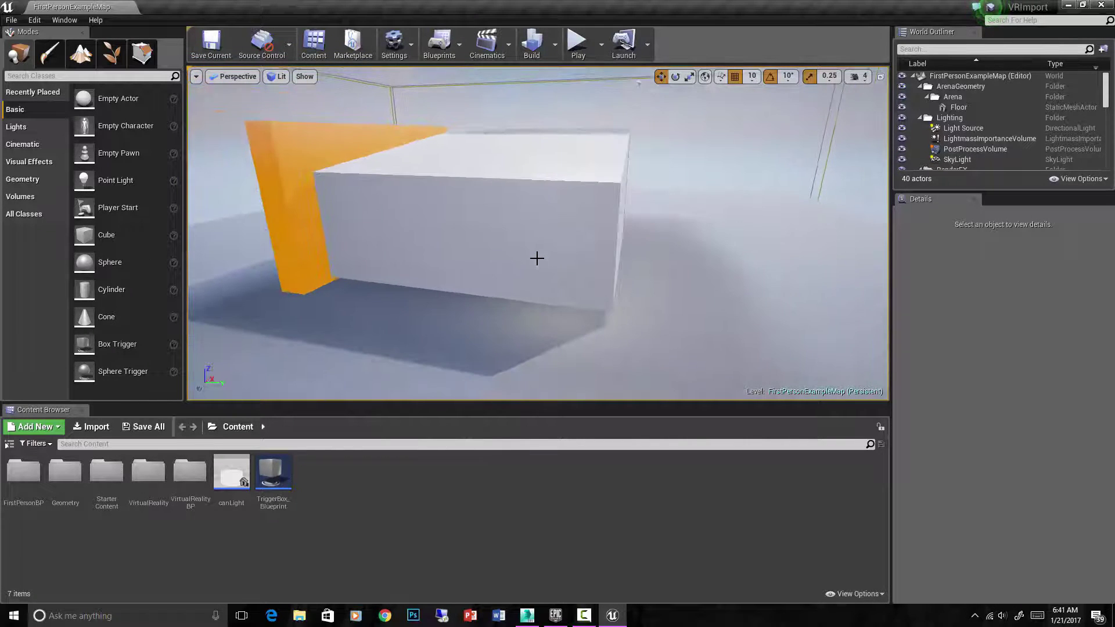
{"action": "scroll", "coordinate": [544, 259], "scroll_direction": "down", "scroll_amount": 2}
Select the arena Floor, a 1M_Cube scaled 40×40×1 with CubeMaterial
{"action": "left_click", "coordinate": [642, 270]}
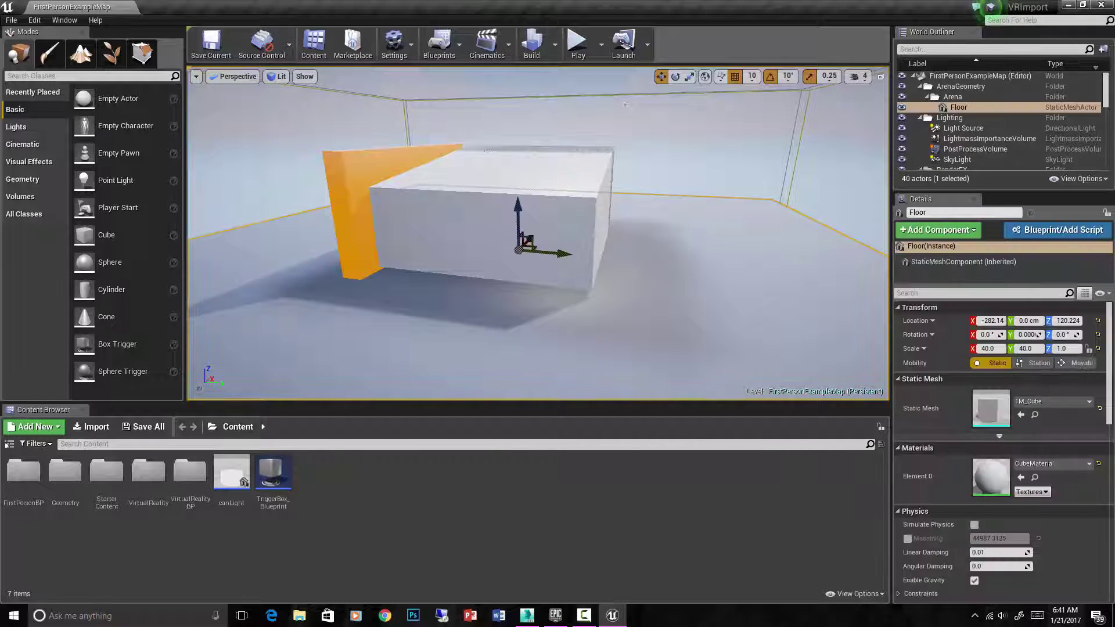
{"action": "scroll", "coordinate": [620, 270], "scroll_direction": "down", "scroll_amount": 4}
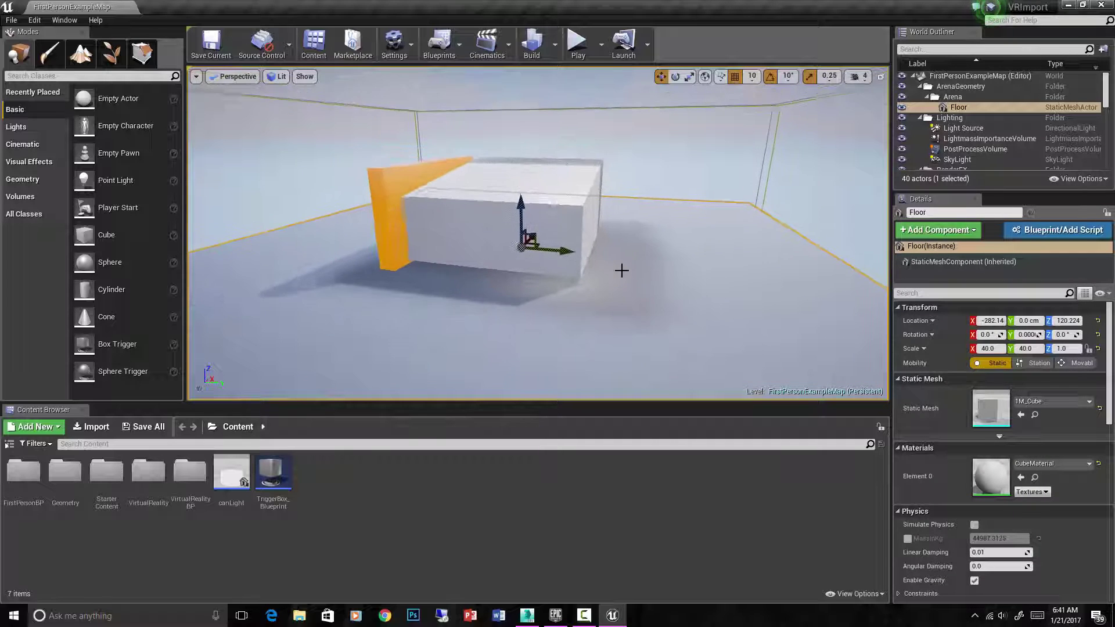
{"action": "scroll", "coordinate": [621, 270], "scroll_direction": "down", "scroll_amount": 5}
{"action": "left_click", "coordinate": [96, 76]}
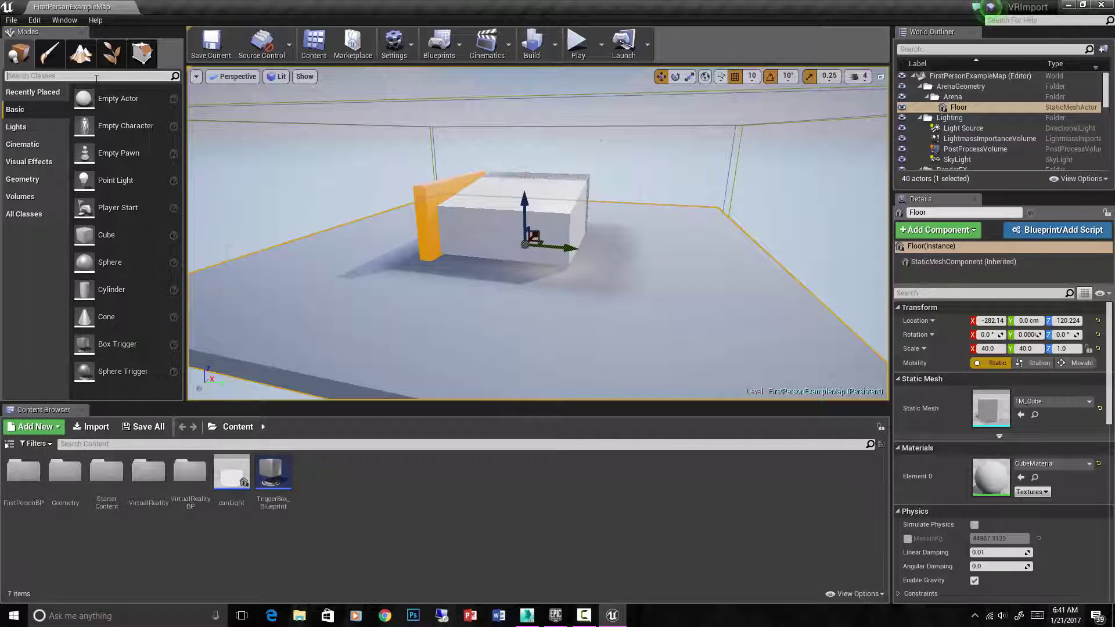
Place a Nav Mesh Bounds Volume and fit it over the arena in Top view, about 1467.5 wide
{"action": "type", "text": "nav"}
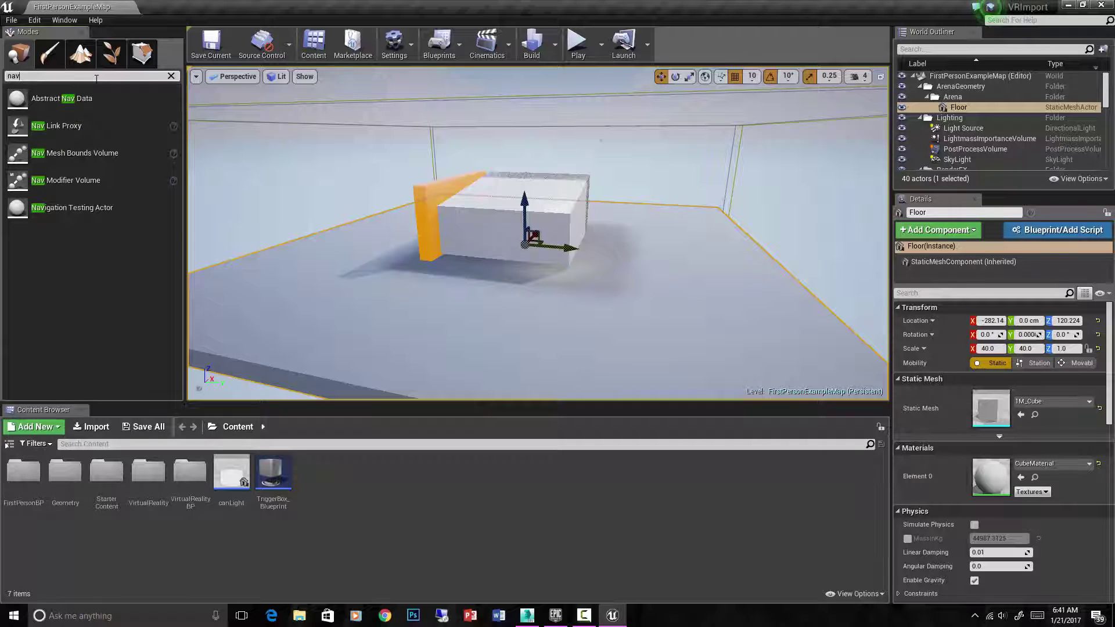
{"action": "left_click_drag", "start_coordinate": [93, 153], "coordinate": [518, 251]}
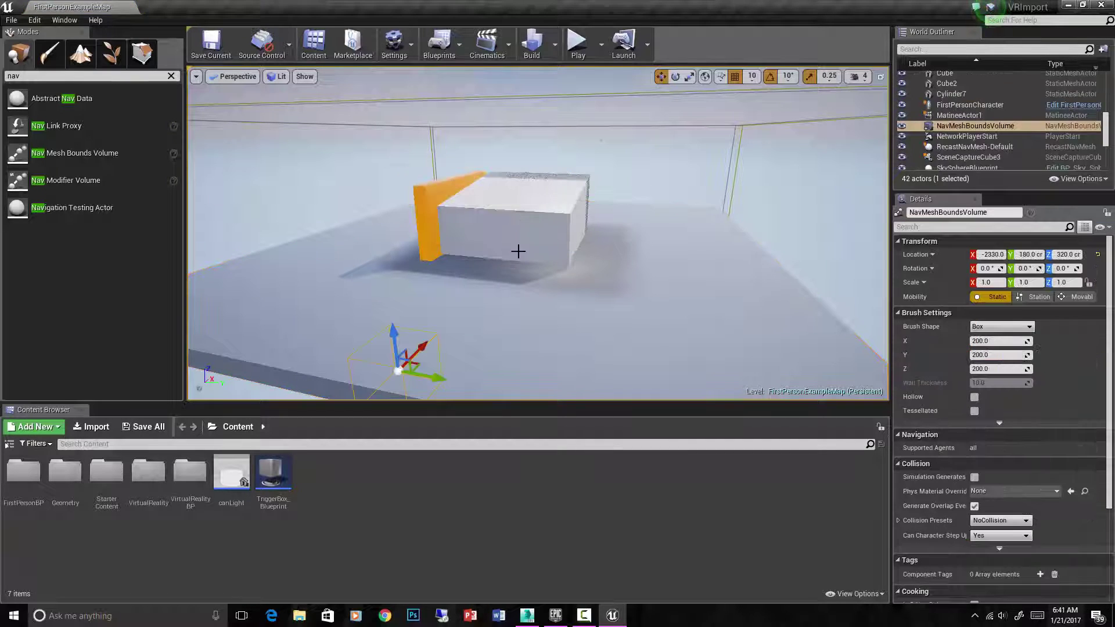
{"action": "left_click", "coordinate": [244, 80]}
{"action": "left_click", "coordinate": [255, 116]}
{"action": "scroll", "coordinate": [533, 280], "scroll_direction": "down", "scroll_amount": 5}
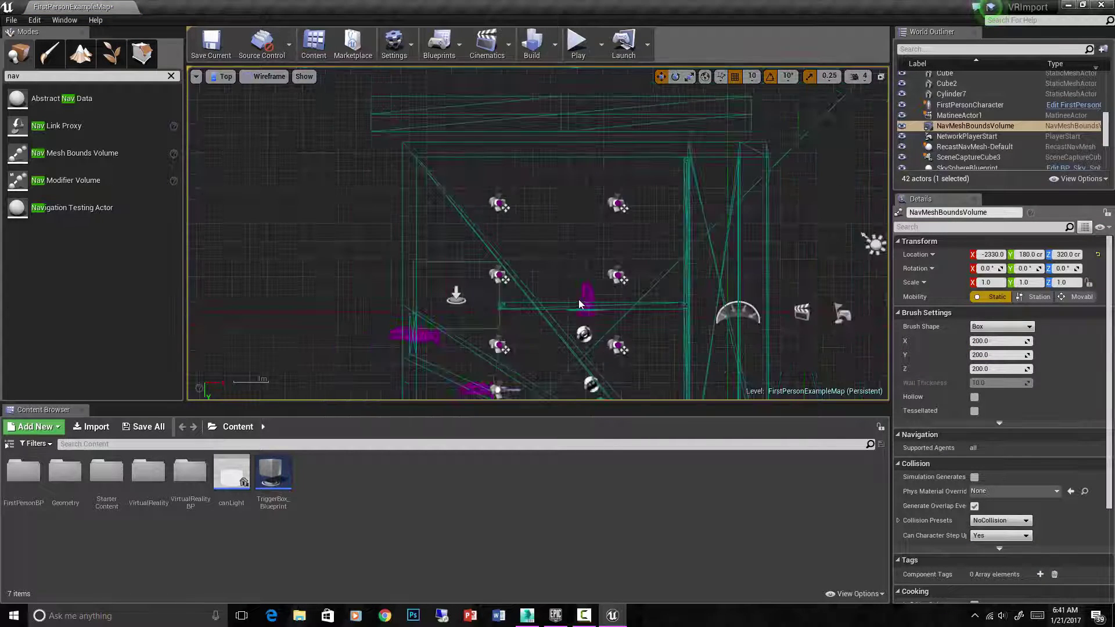
{"action": "scroll", "coordinate": [312, 269], "scroll_direction": "down", "scroll_amount": 2}
{"action": "left_click_drag", "start_coordinate": [298, 280], "coordinate": [597, 246]}
{"action": "mouse_move", "coordinate": [1010, 342]}
{"action": "left_mouse_down"}
{"action": "mouse_move", "coordinate": [1040, 342]}
{"action": "mouse_move", "coordinate": [1016, 346]}
{"action": "mouse_move", "coordinate": [1039, 355]}
{"action": "mouse_move", "coordinate": [1022, 354]}
{"action": "left_mouse_up"}
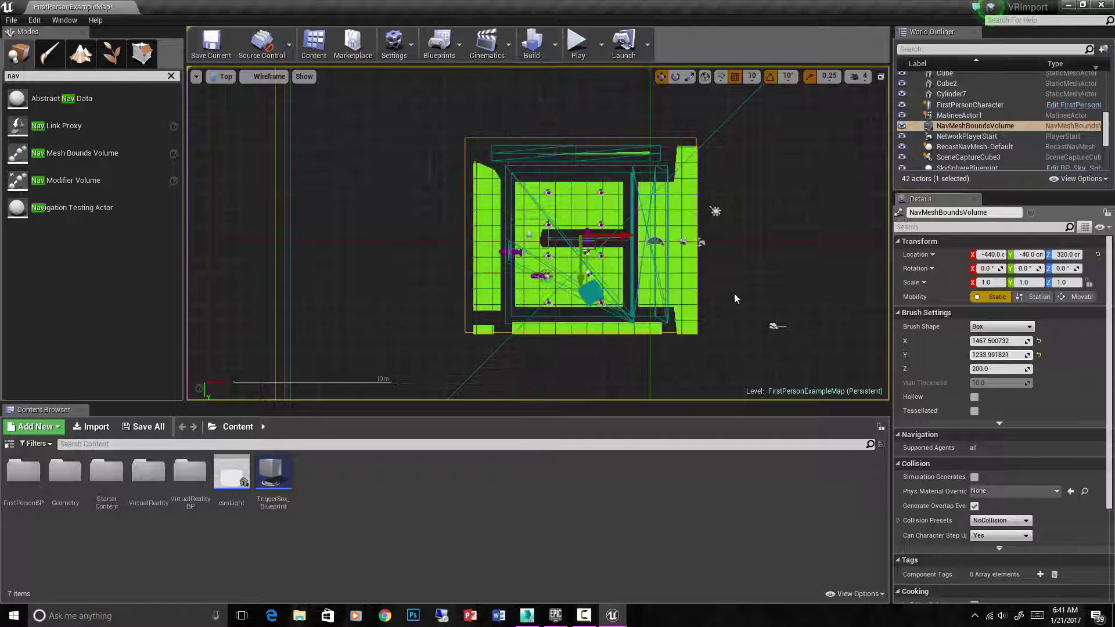
Return to Perspective view and dolly in to inspect the green nav mesh on the floor
{"action": "scroll", "coordinate": [598, 249], "scroll_direction": "up", "scroll_amount": 1}
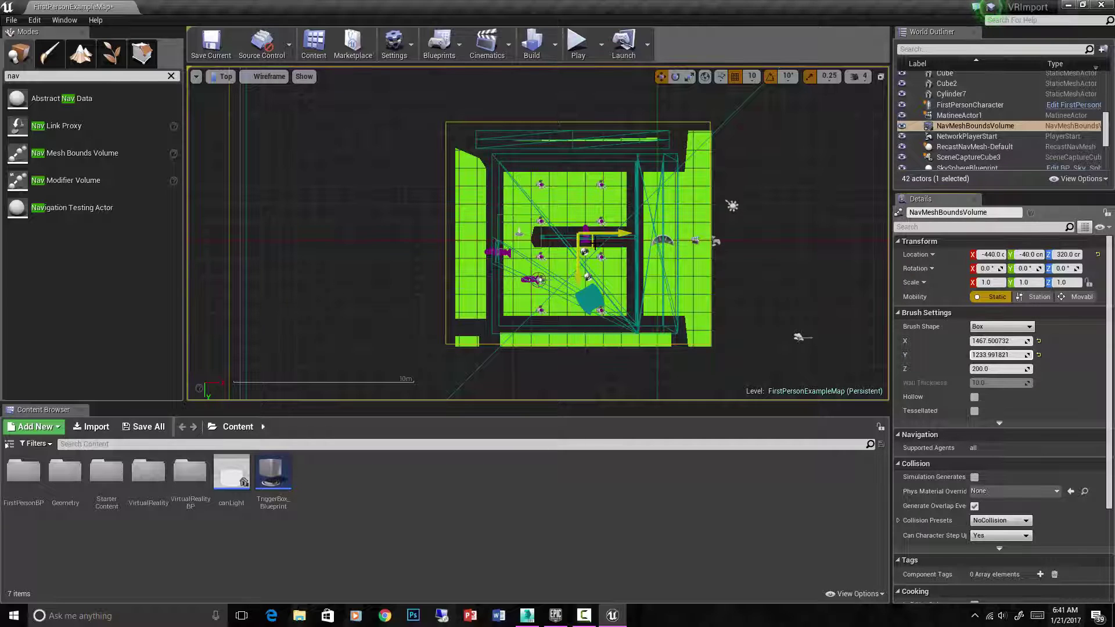
{"action": "left_click", "coordinate": [224, 77]}
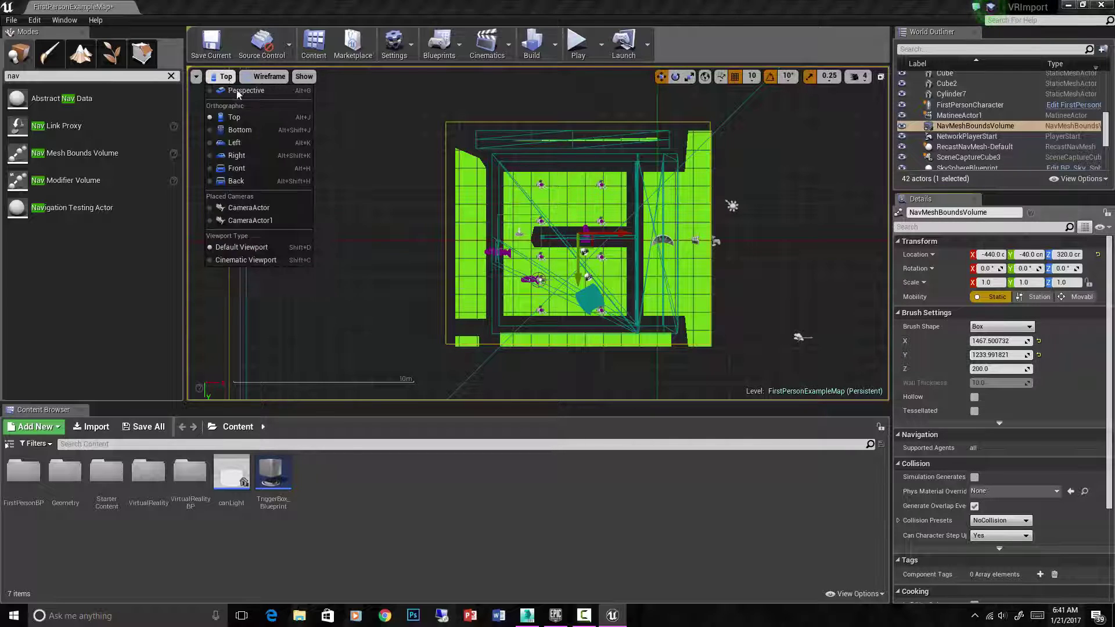
{"action": "left_click", "coordinate": [244, 92]}
{"action": "scroll", "coordinate": [572, 242], "scroll_direction": "up", "scroll_amount": 6}
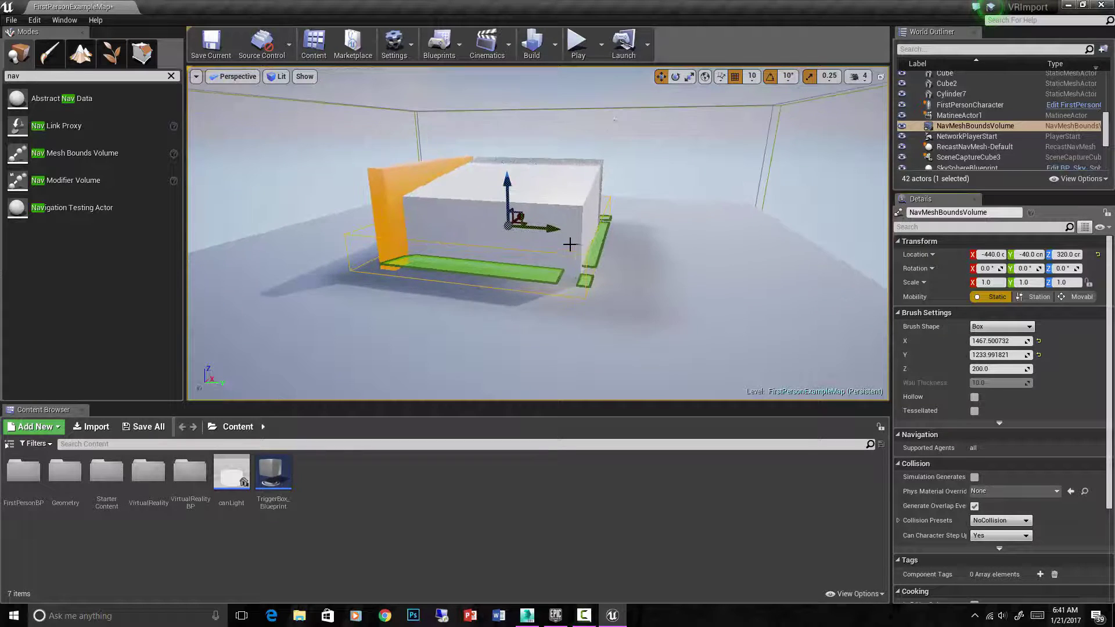
{"action": "scroll", "coordinate": [569, 239], "scroll_direction": "up", "scroll_amount": 8}
{"action": "scroll", "coordinate": [565, 236], "scroll_direction": "down", "scroll_amount": 8}
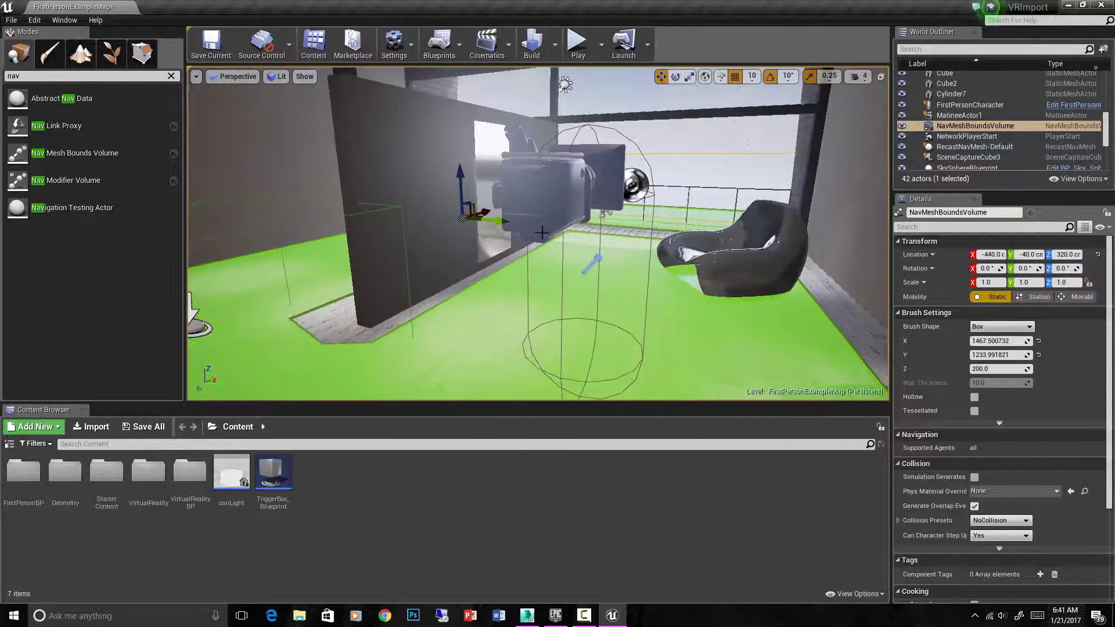
Delete the boxy camera object, but keep the CameraActor when warned it is referenced
{"action": "left_click", "coordinate": [562, 201]}
{"action": "key", "text": "Delete"}
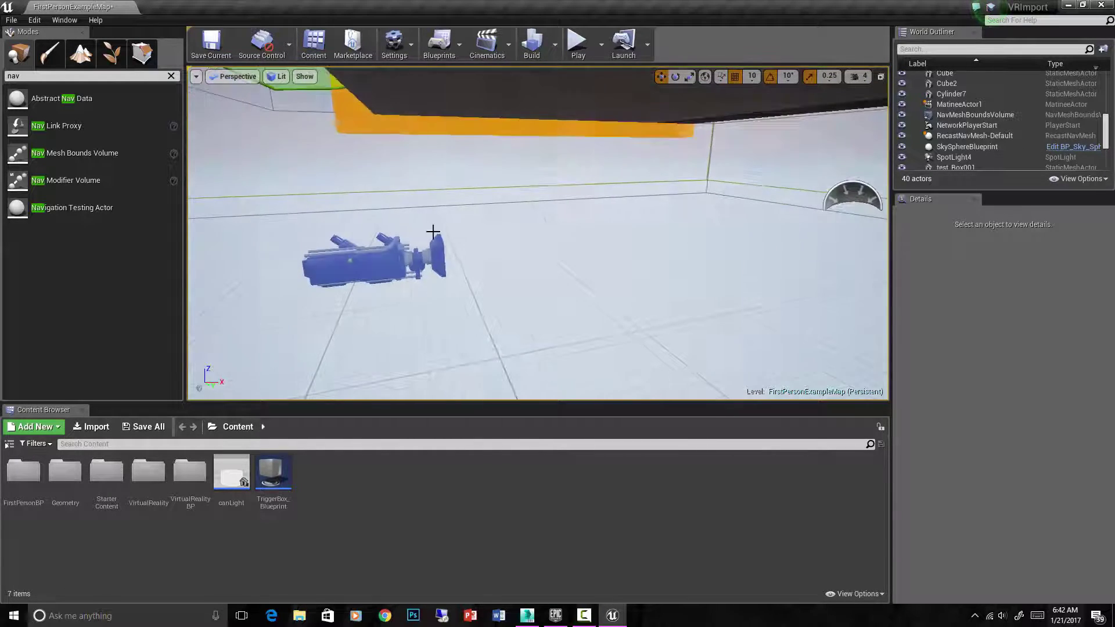
{"action": "left_click", "coordinate": [378, 268]}
{"action": "key", "text": "Delete"}
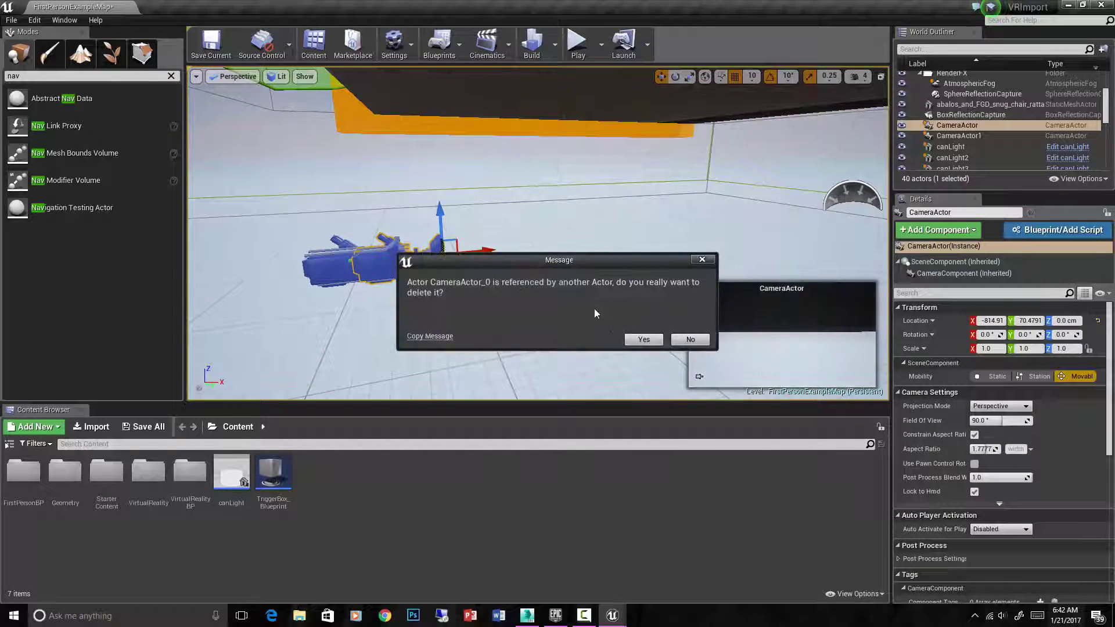
{"action": "left_click", "coordinate": [690, 339]}
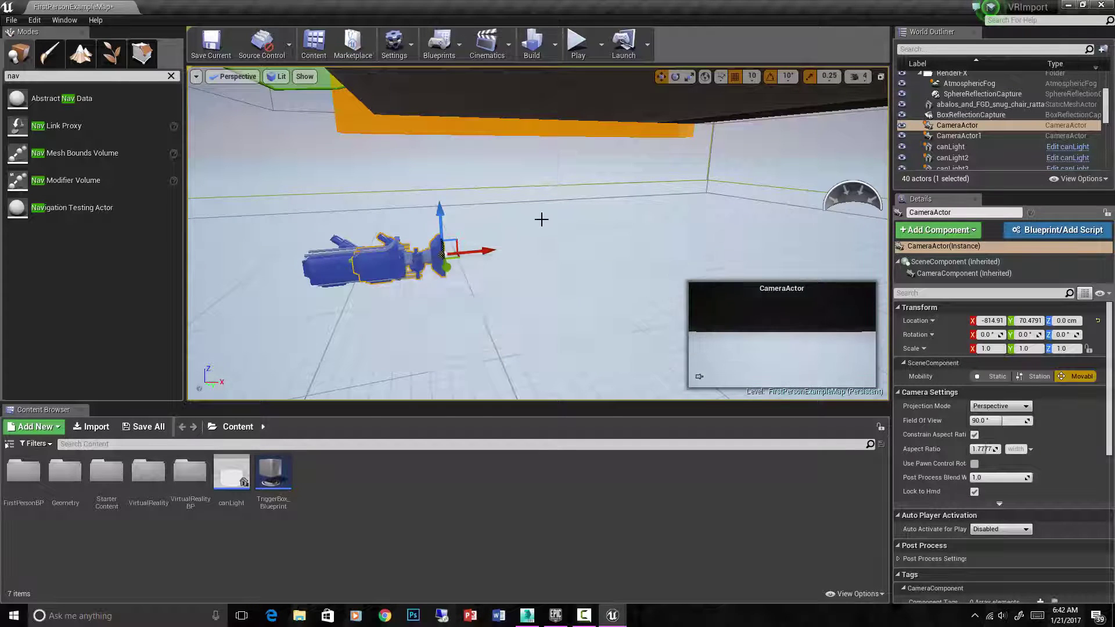
{"action": "right_click_drag", "start_coordinate": [537, 222], "coordinate": [537, 222]}
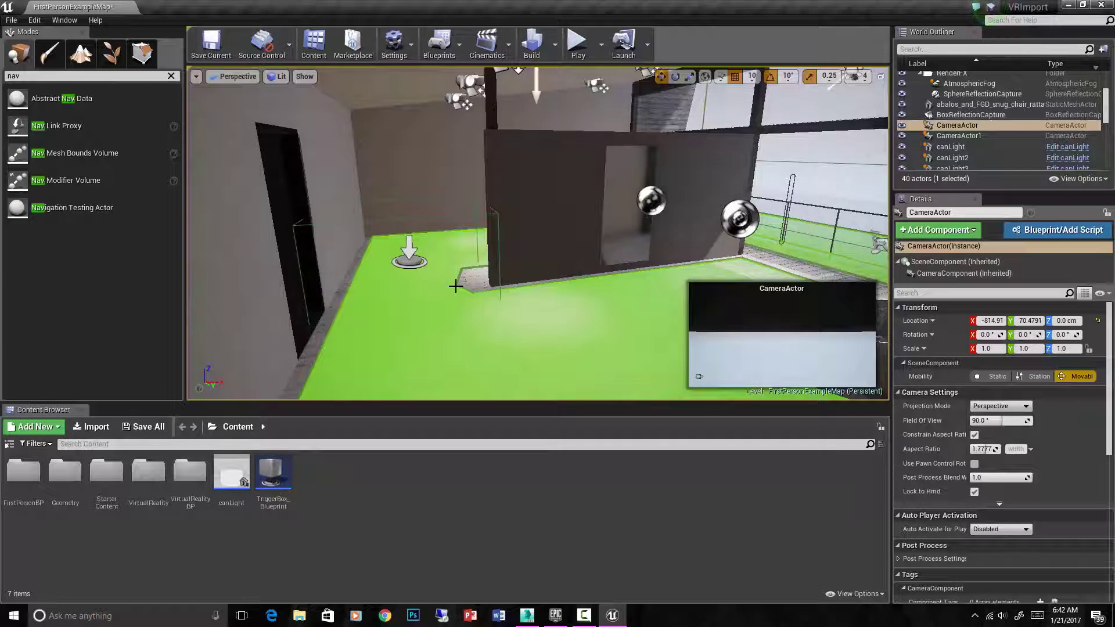
{"action": "left_click", "coordinate": [74, 444]}
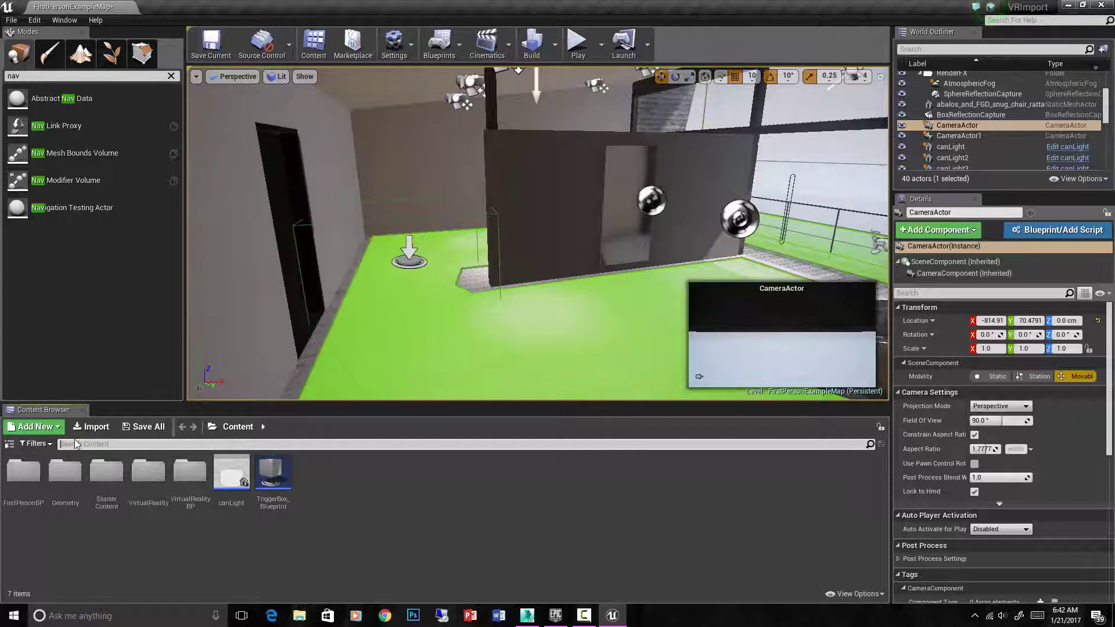
Find MotionControllerPawn with a 'motion c' search and place it on the green floor at Z 250
{"action": "type", "text": "vrp"}
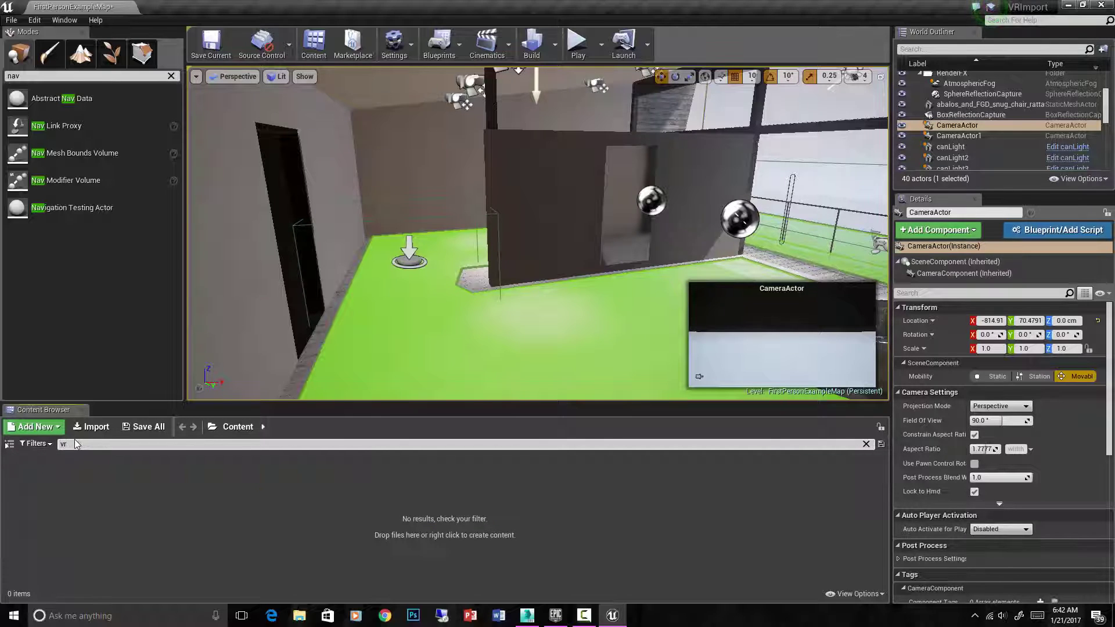
{"action": "key", "text": "BackSpace"}
{"action": "key", "text": "BackSpace"}
{"action": "type", "text": "motion c"}
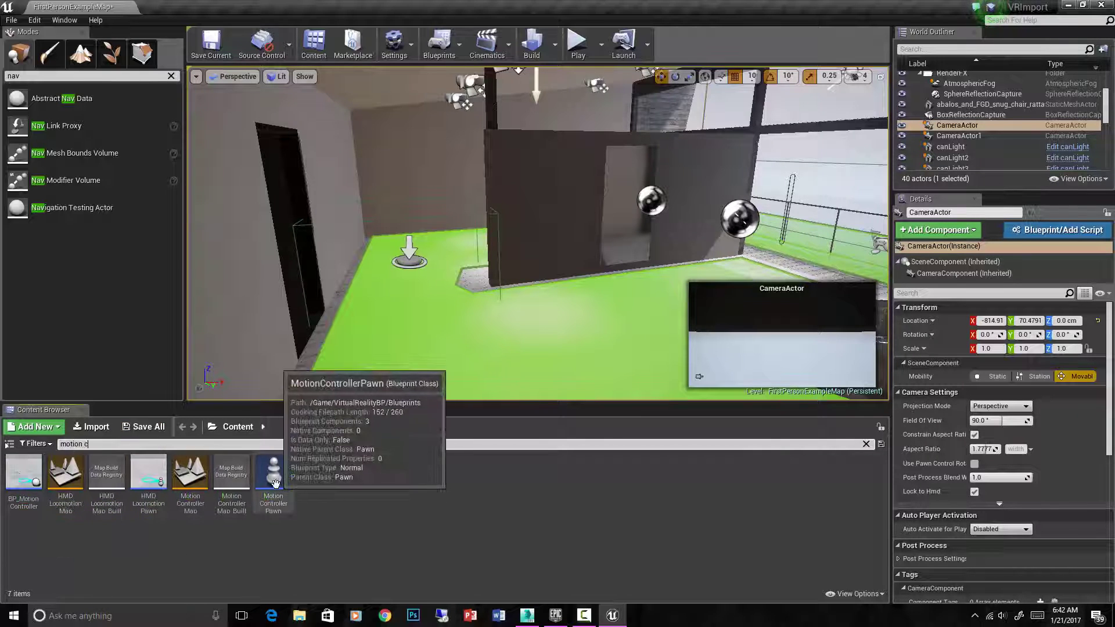
{"action": "left_click_drag", "start_coordinate": [275, 483], "coordinate": [514, 342]}
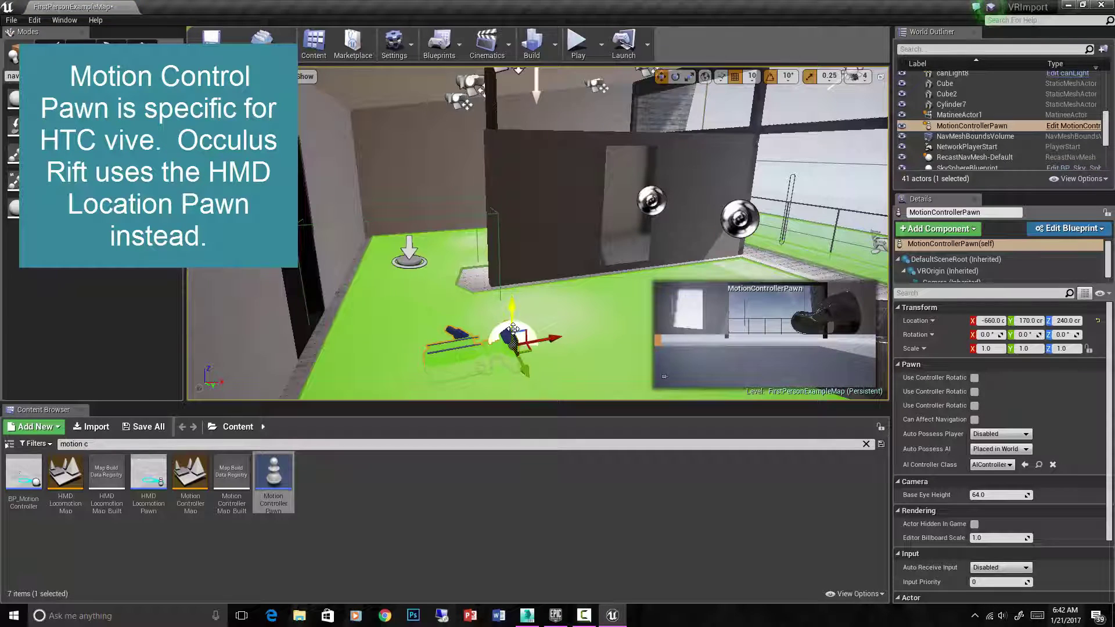
{"action": "left_click_drag", "start_coordinate": [512, 324], "coordinate": [514, 319]}
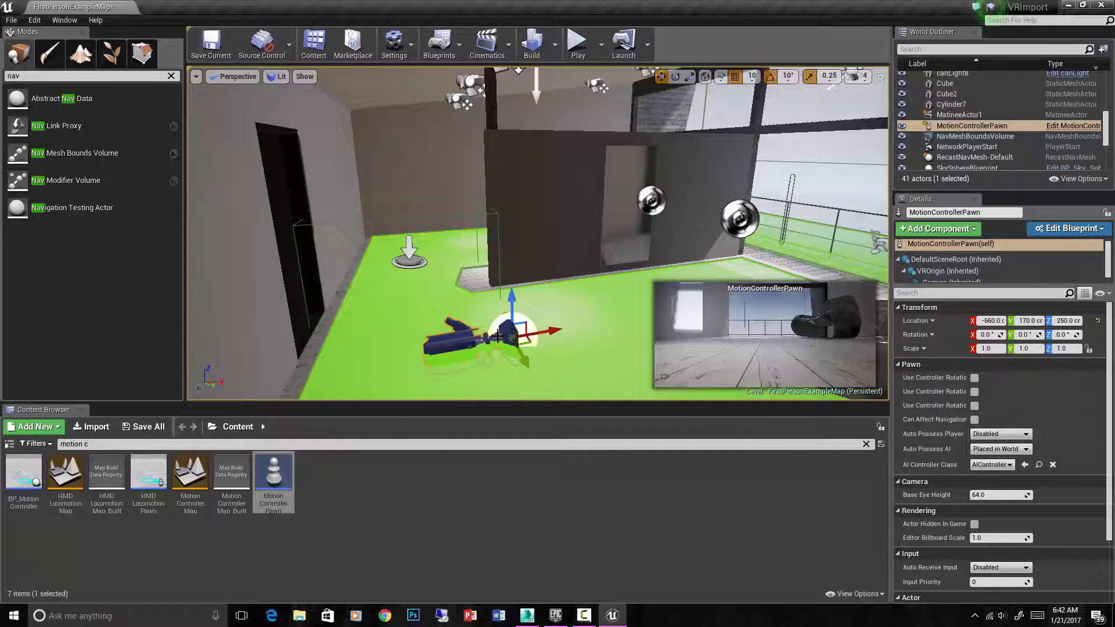
Set the MotionControllerPawn's Auto Possess Player to Player 0
{"action": "mouse_move", "coordinate": [902, 439]}
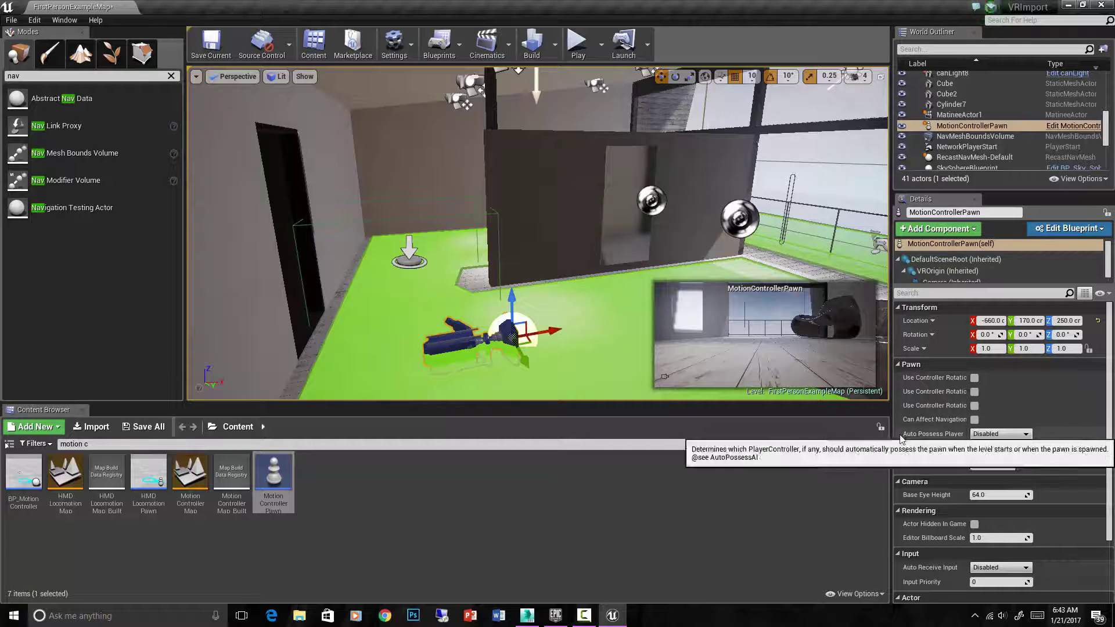
{"action": "left_click", "coordinate": [998, 434]}
{"action": "left_click", "coordinate": [990, 452]}
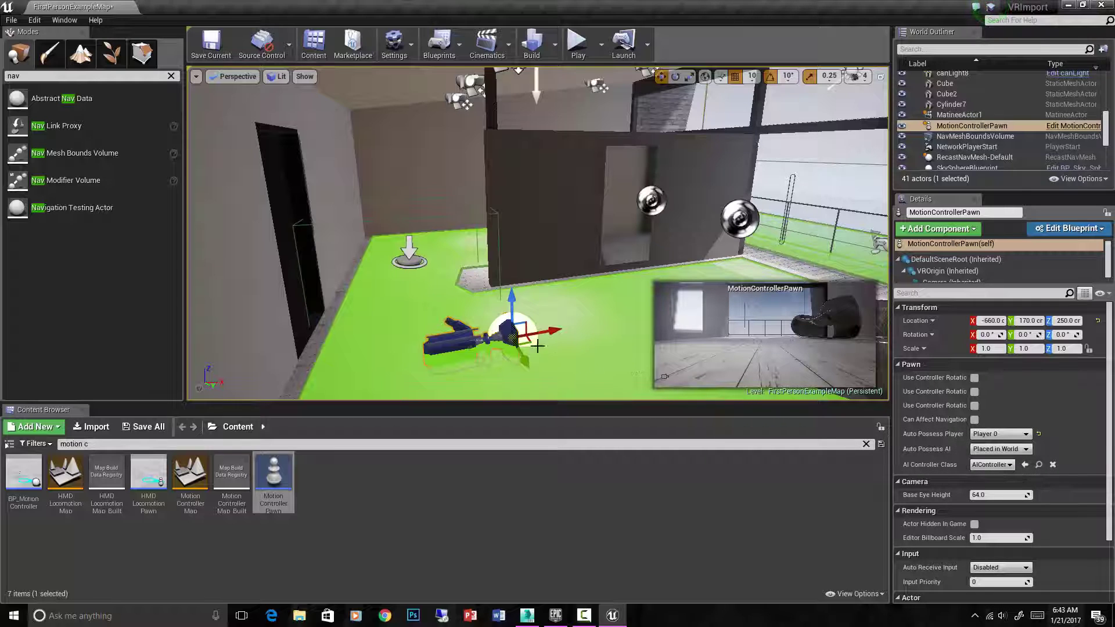
{"action": "left_click", "coordinate": [394, 43]}
{"action": "left_click", "coordinate": [394, 43]}
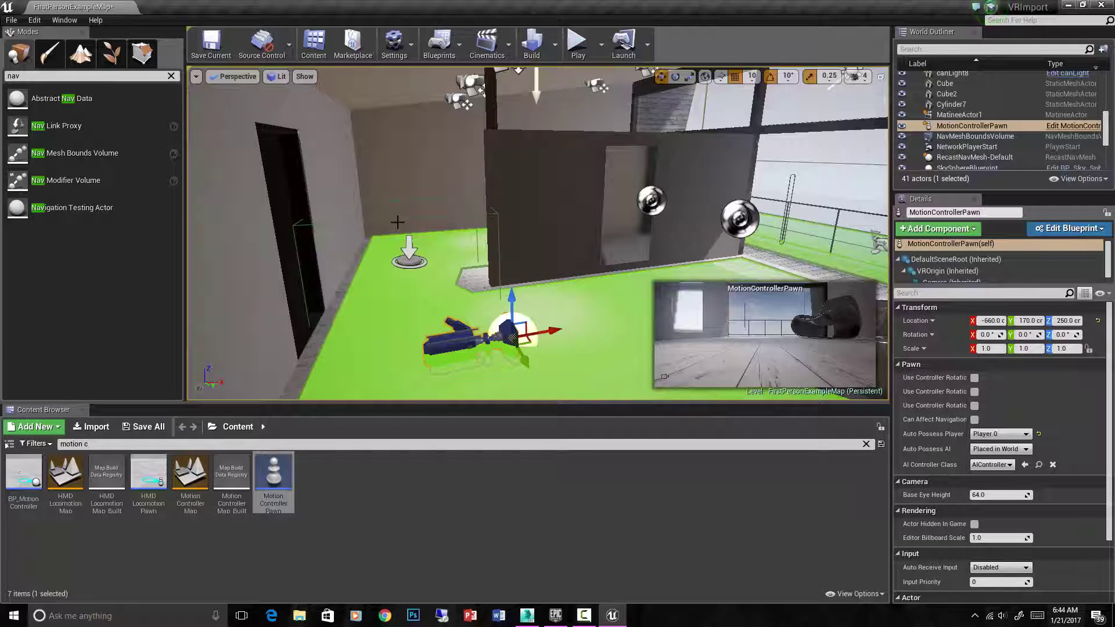
{"action": "left_click", "coordinate": [430, 261]}
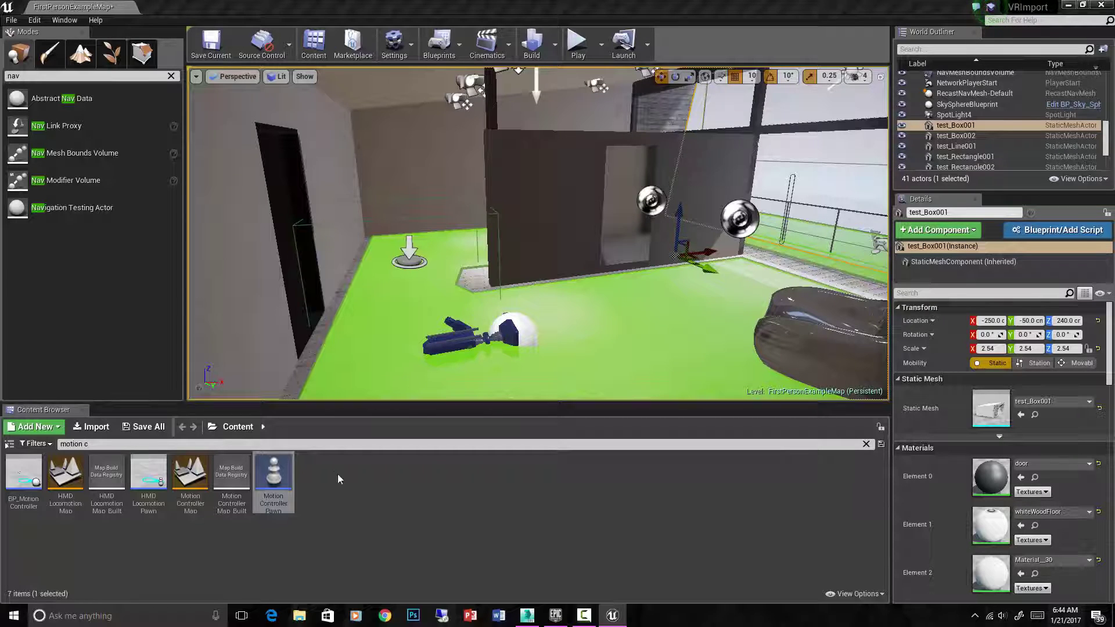
Search the assets for 'pick' to find BP_PickupCube, deleting a test copy dropped in the level
{"action": "left_click", "coordinate": [207, 444]}
{"action": "key", "text": "BackSpace"}
{"action": "key", "text": "BackSpace"}
{"action": "key", "text": "BackSpace"}
{"action": "key", "text": "BackSpace"}
{"action": "key", "text": "BackSpace"}
{"action": "key", "text": "BackSpace"}
{"action": "key", "text": "BackSpace"}
{"action": "key", "text": "BackSpace"}
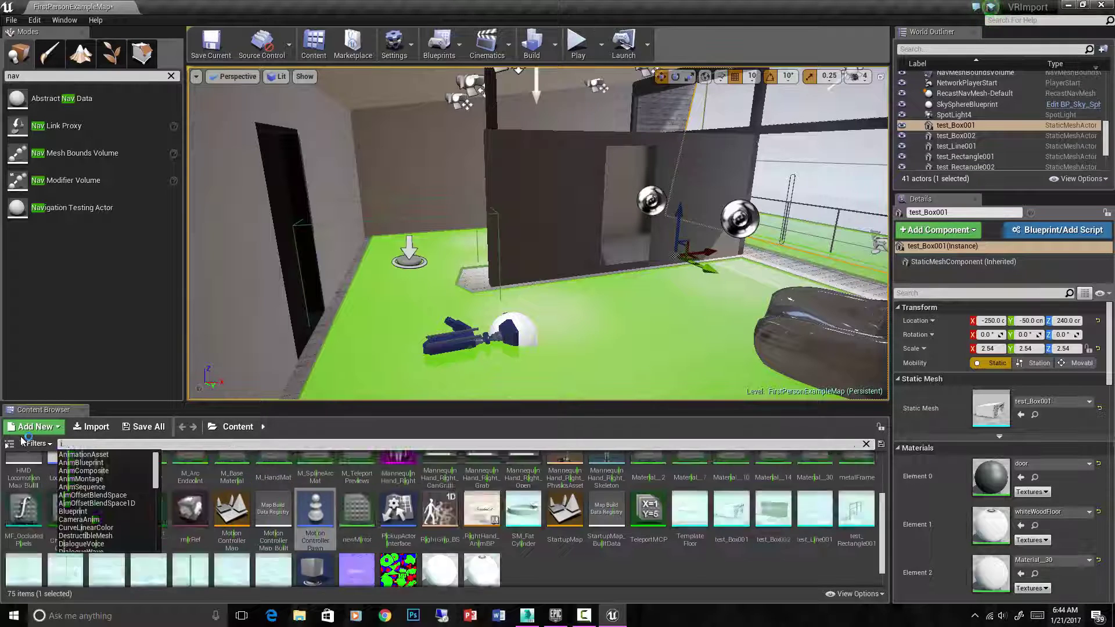
{"action": "type", "text": "1m"}
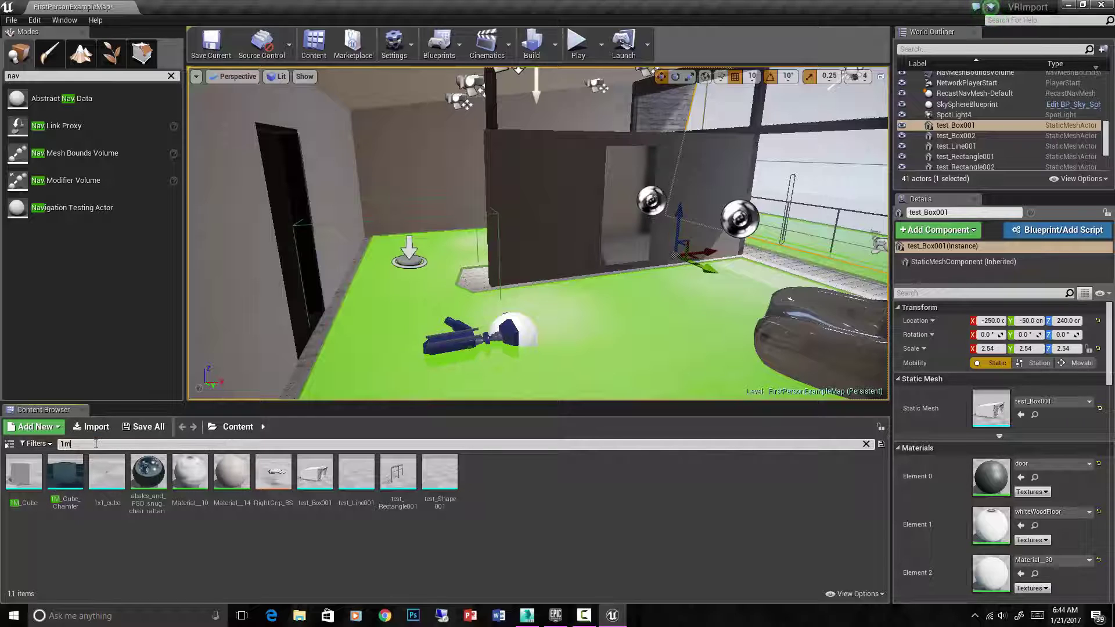
{"action": "type", "text": "_pick"}
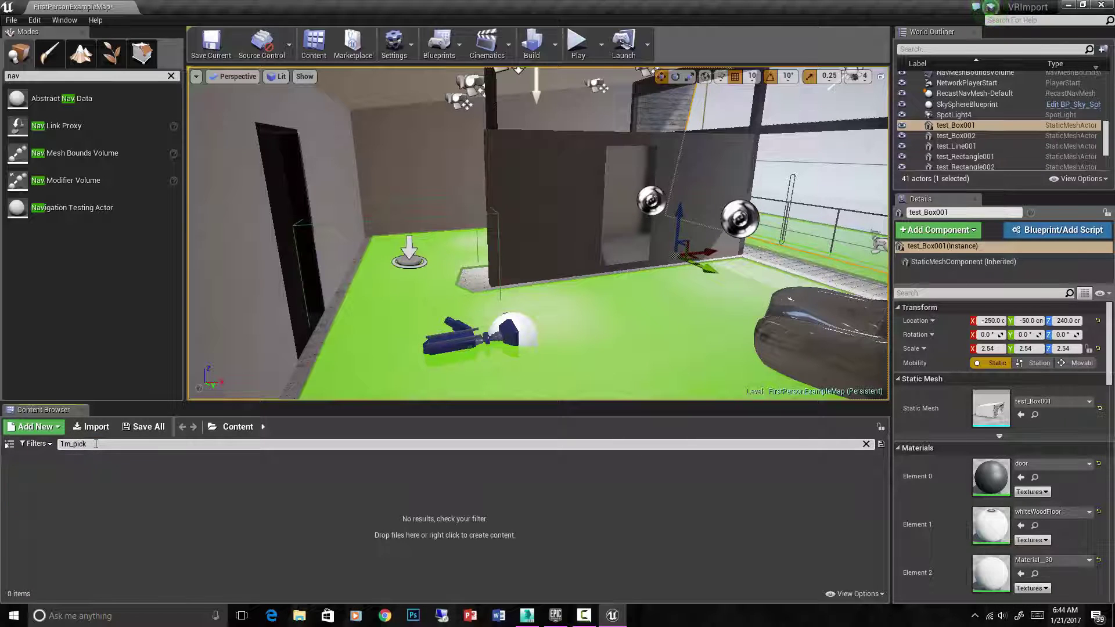
{"action": "key", "text": "Home"}
{"action": "key", "text": "Delete"}
{"action": "key", "text": "Delete"}
{"action": "key", "text": "Delete"}
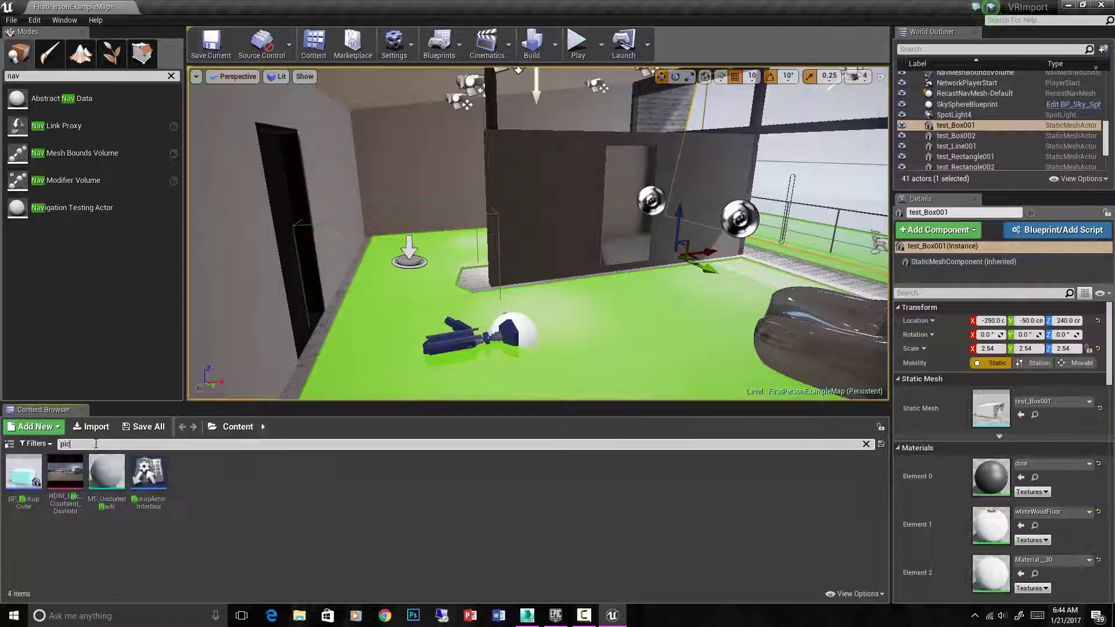
{"action": "left_click", "coordinate": [23, 473]}
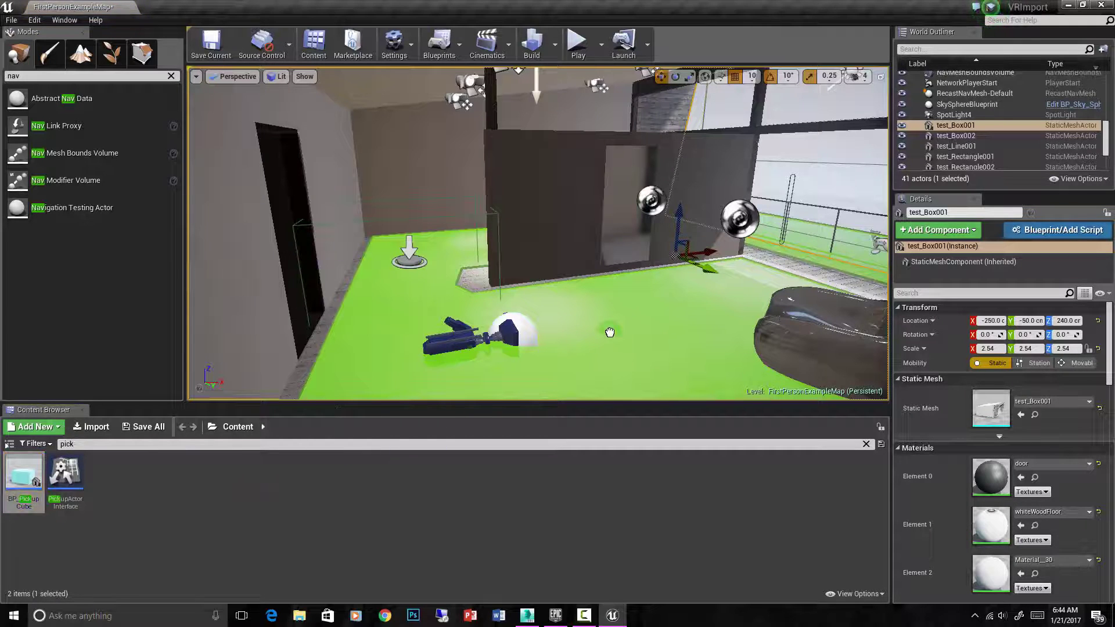
{"action": "left_click_drag", "start_coordinate": [610, 332], "coordinate": [611, 332]}
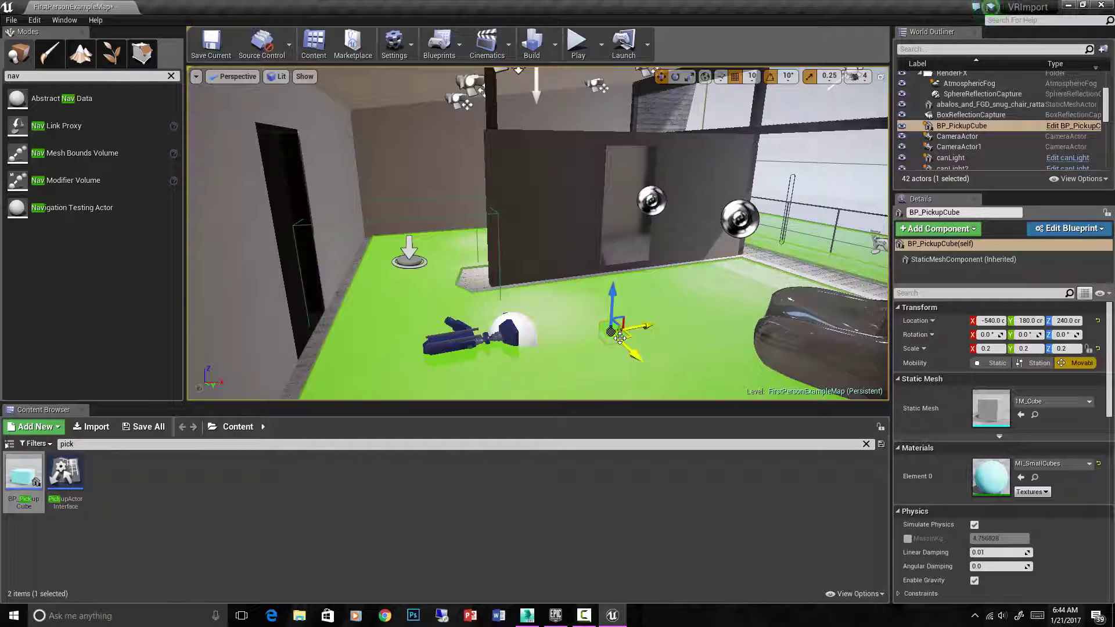
{"action": "key", "text": "Delete"}
Duplicate BP_PickupCube as 'button' and open the new blueprint for editing
{"action": "right_click", "coordinate": [28, 468]}
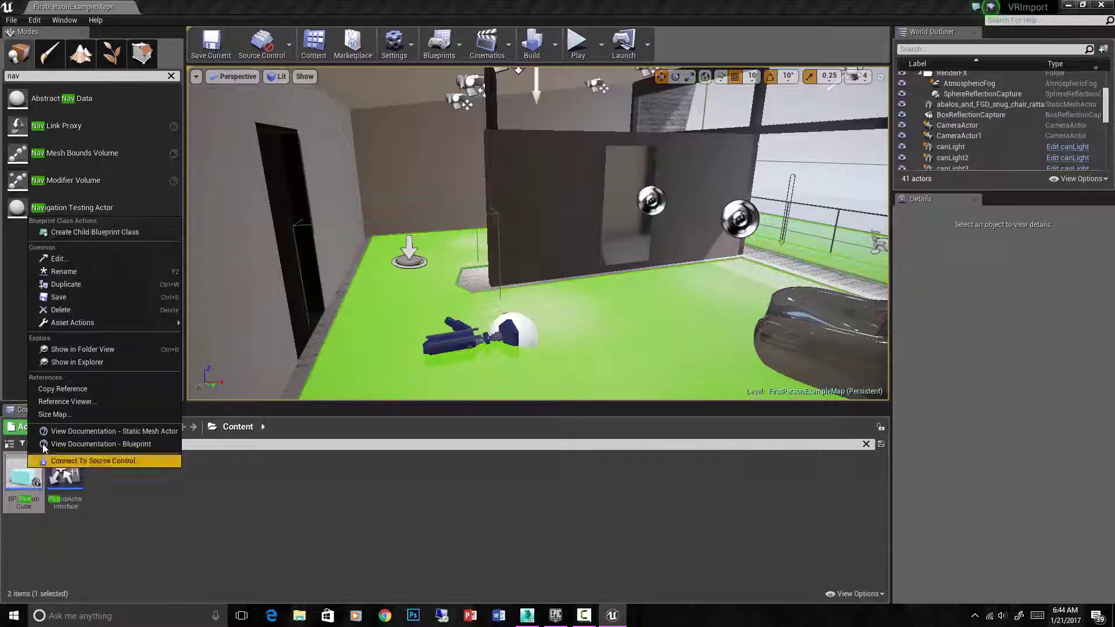
{"action": "left_click", "coordinate": [99, 286]}
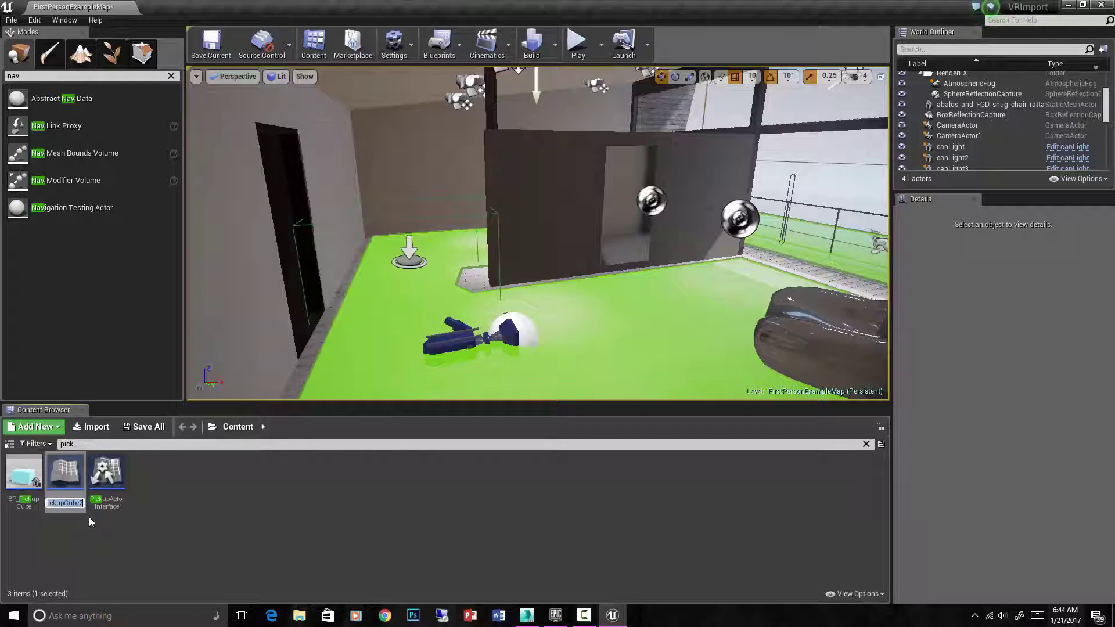
{"action": "type", "text": "button"}
{"action": "key", "text": "Return"}
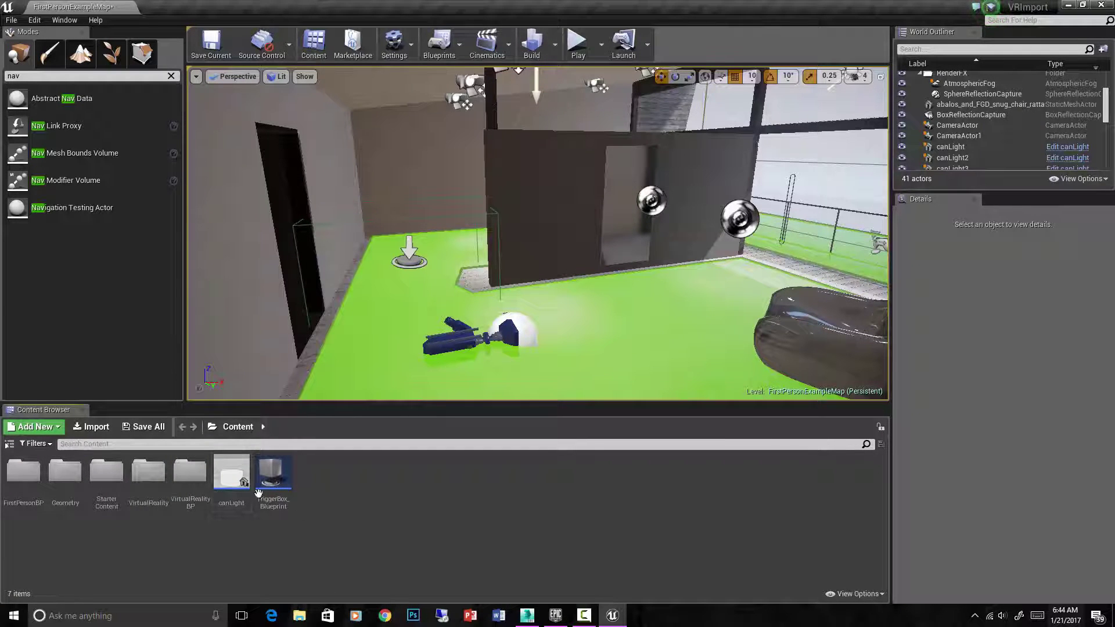
{"action": "left_click", "coordinate": [127, 444]}
{"action": "type", "text": "button"}
{"action": "double_click", "coordinate": [26, 468]}
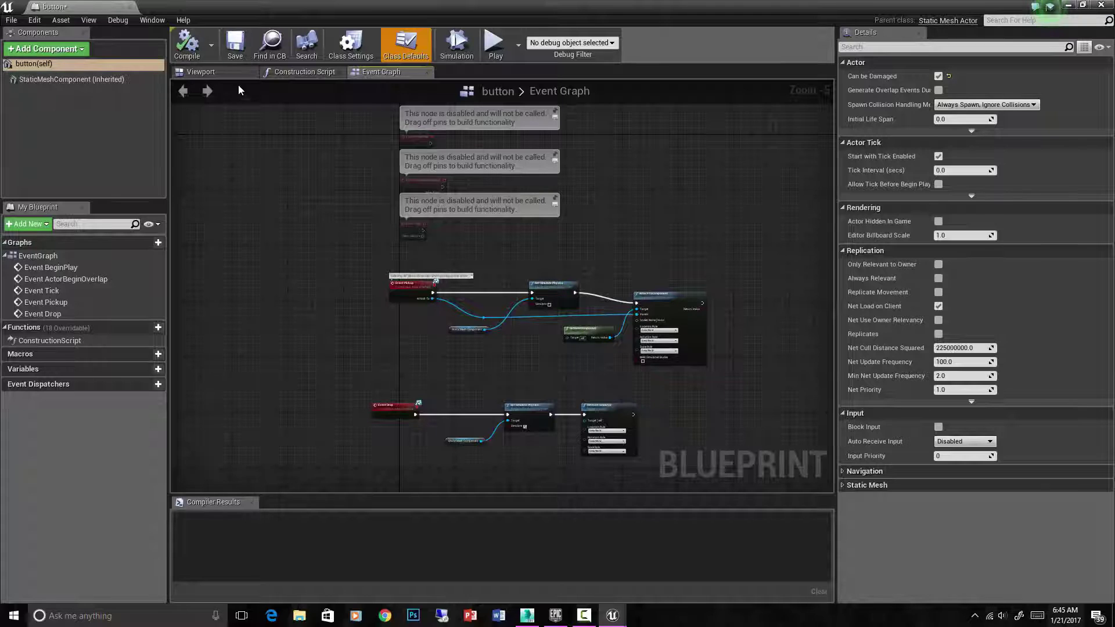
Change the StaticMeshComponent from a trial chair mesh to Cylinder, then compile and save
{"action": "left_click", "coordinate": [222, 70]}
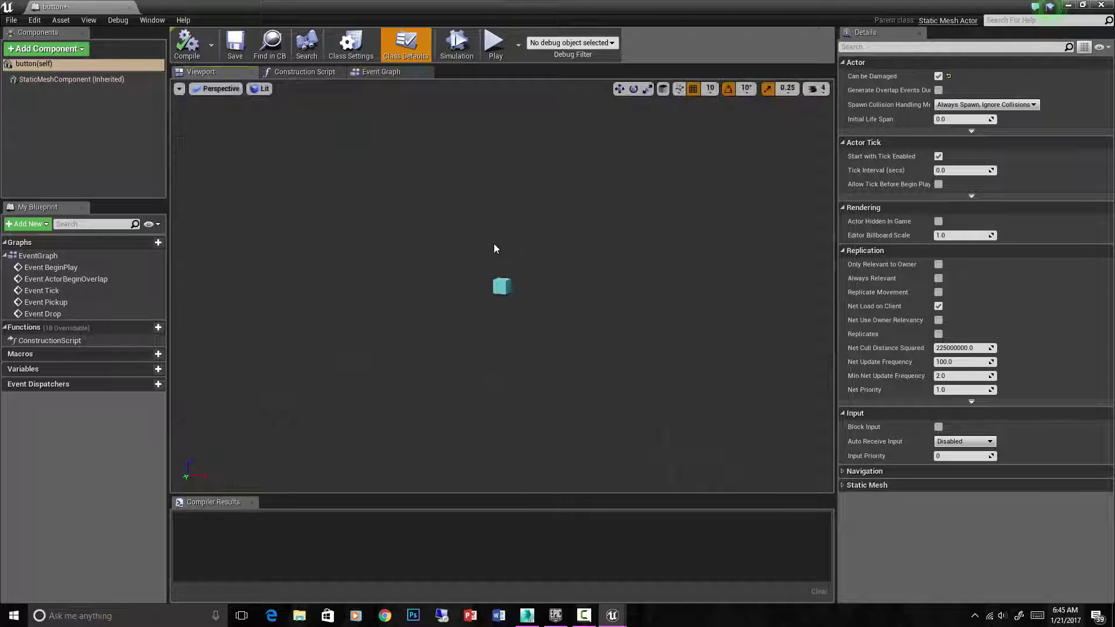
{"action": "left_click", "coordinate": [71, 79]}
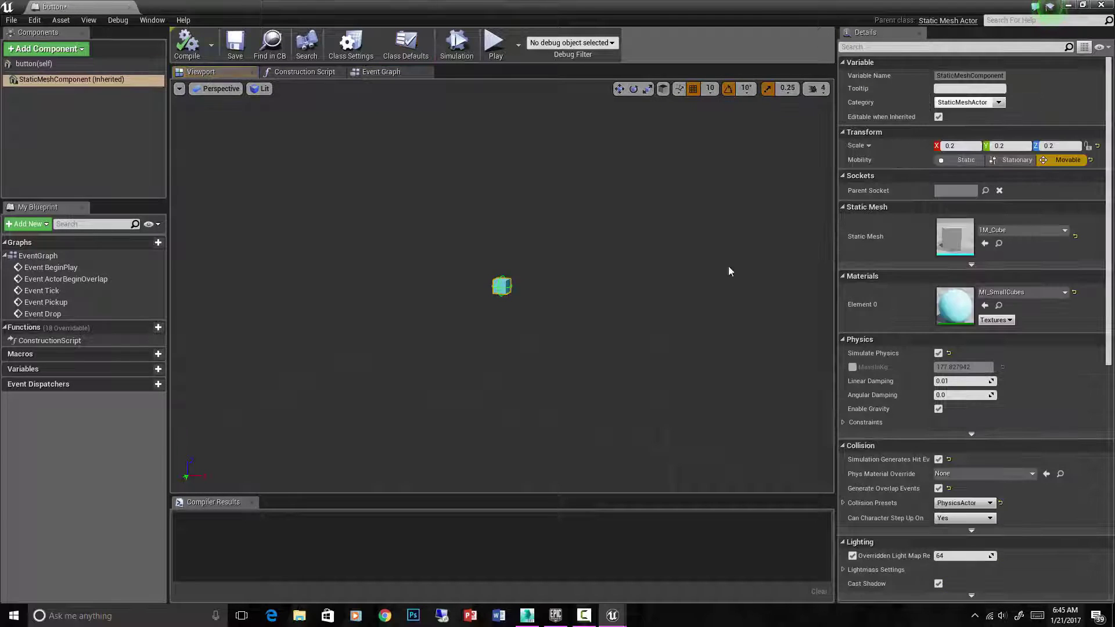
{"action": "left_click", "coordinate": [1058, 231]}
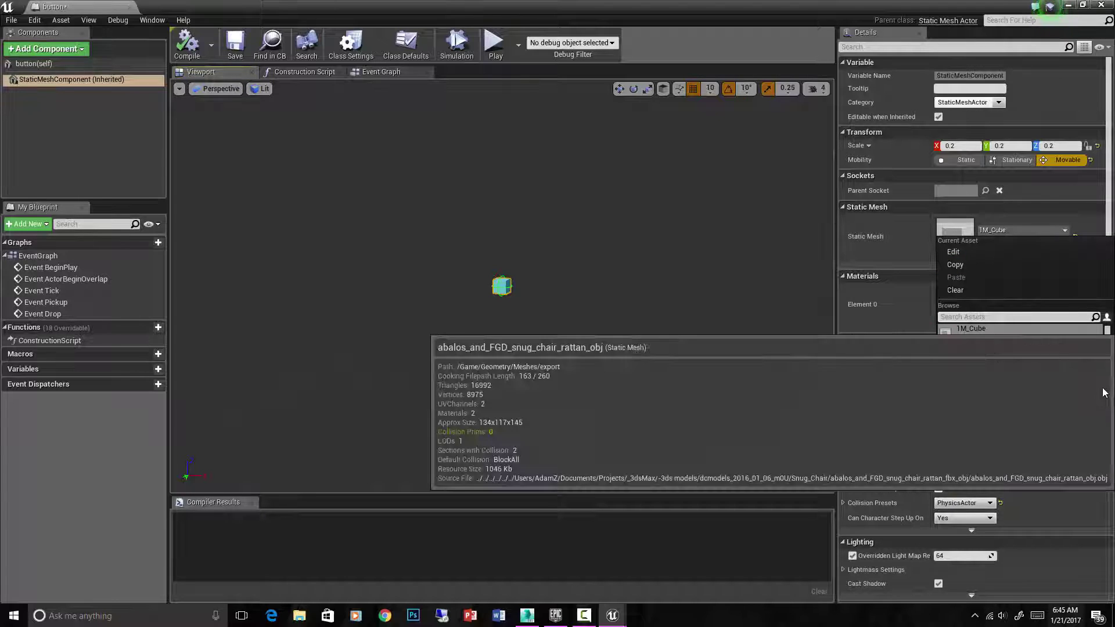
{"action": "mouse_move", "coordinate": [1107, 374]}
{"action": "left_mouse_down"}
{"action": "mouse_move", "coordinate": [1107, 387]}
{"action": "mouse_move", "coordinate": [1106, 373]}
{"action": "left_mouse_up"}
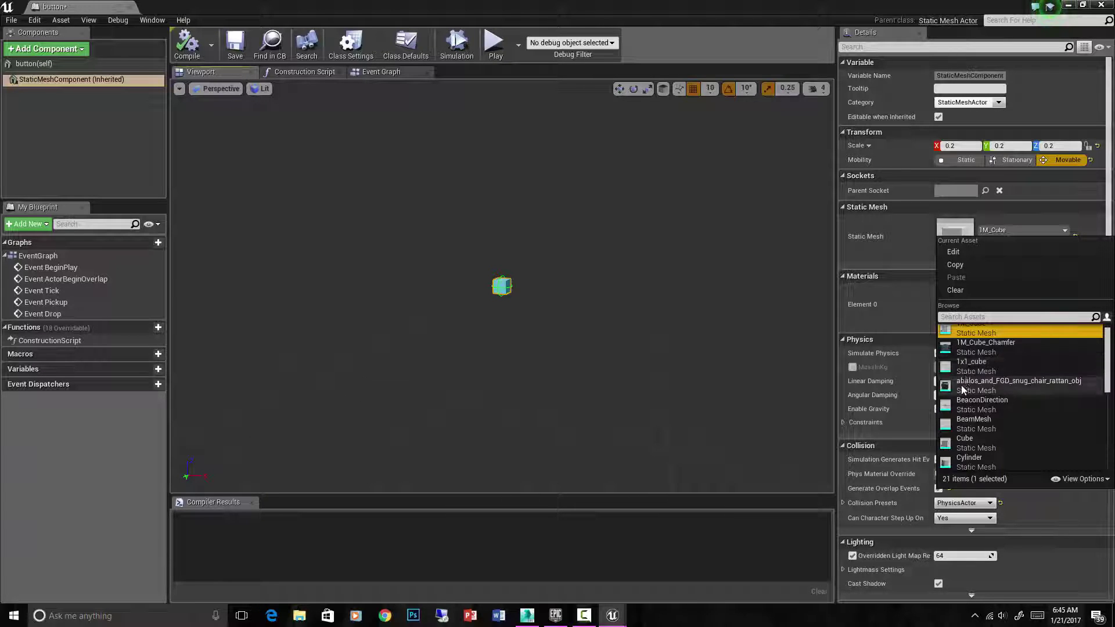
{"action": "left_click", "coordinate": [960, 385]}
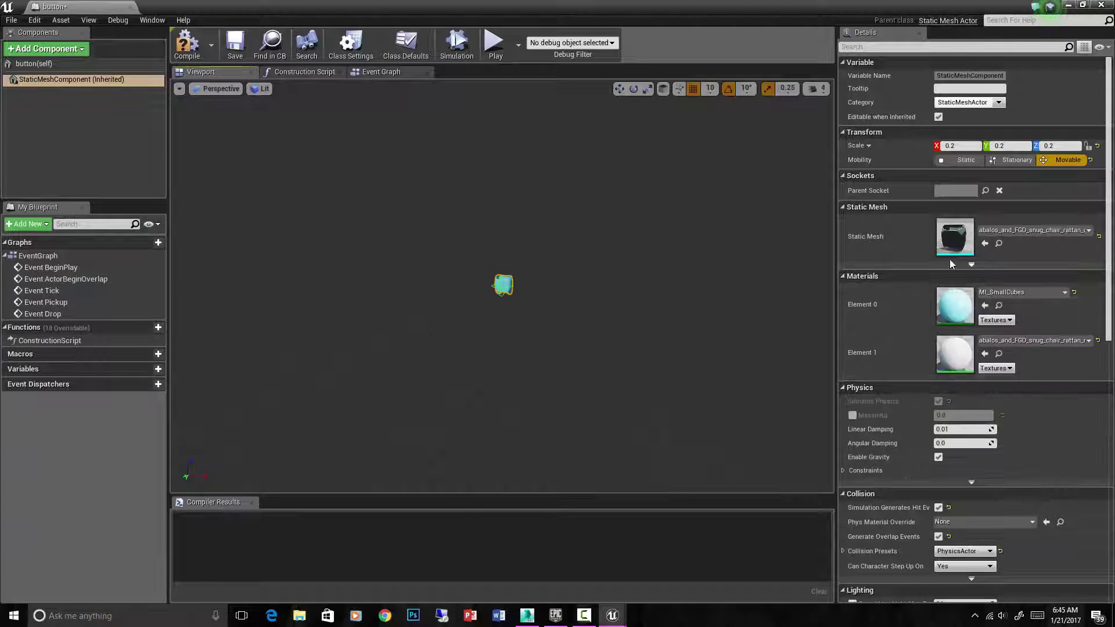
{"action": "scroll", "coordinate": [517, 285], "scroll_direction": "up", "scroll_amount": 5}
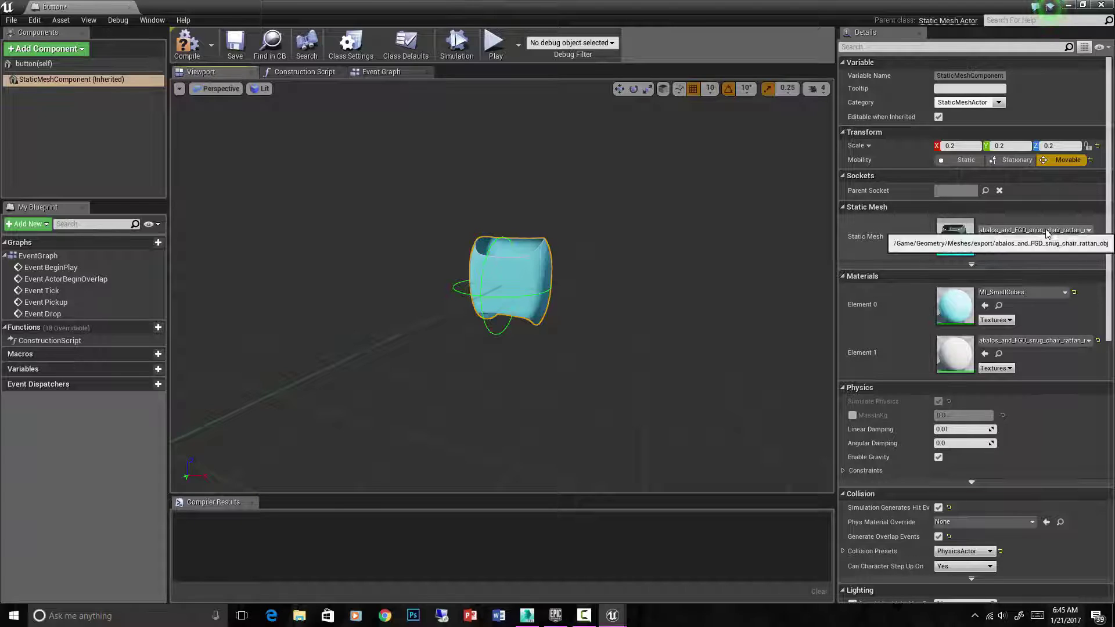
{"action": "left_click", "coordinate": [1027, 230]}
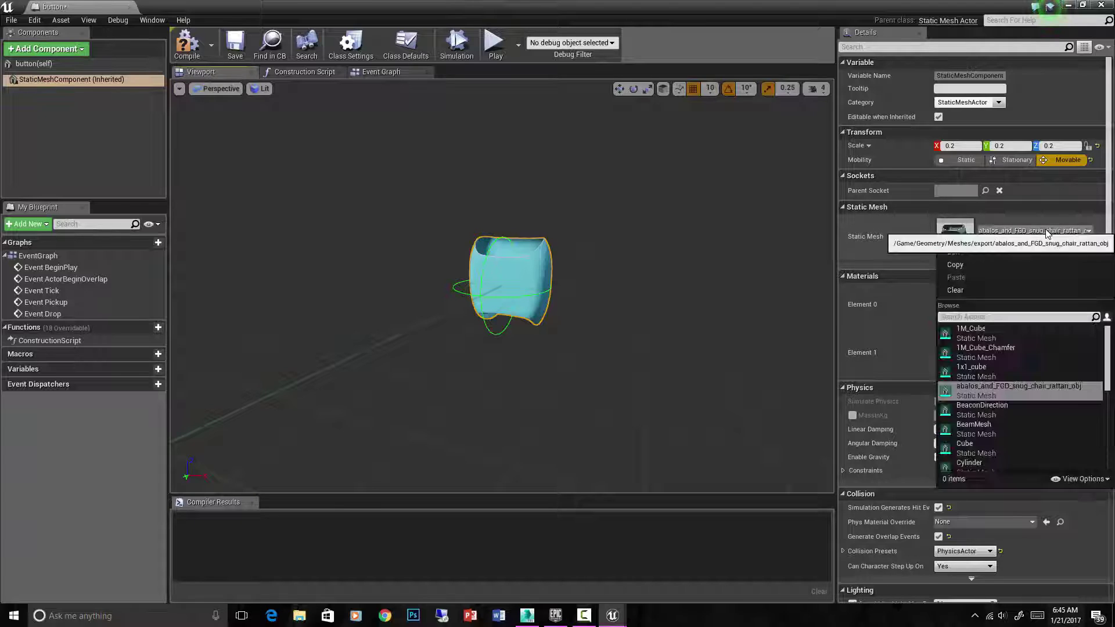
{"action": "left_click", "coordinate": [966, 463]}
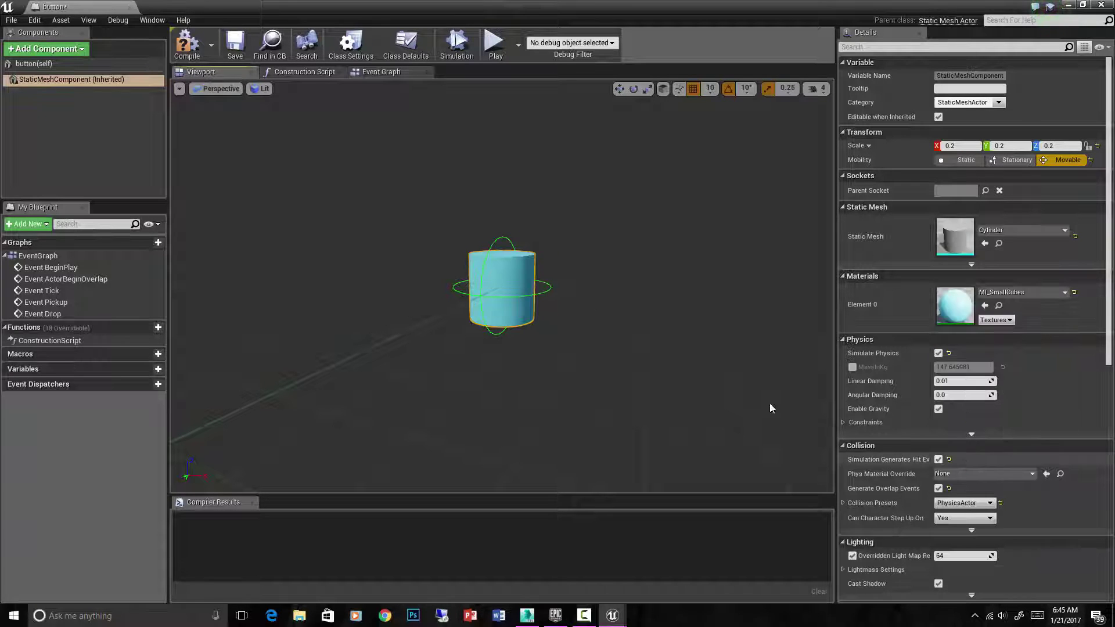
{"action": "left_click", "coordinate": [192, 51]}
{"action": "left_click", "coordinate": [235, 43]}
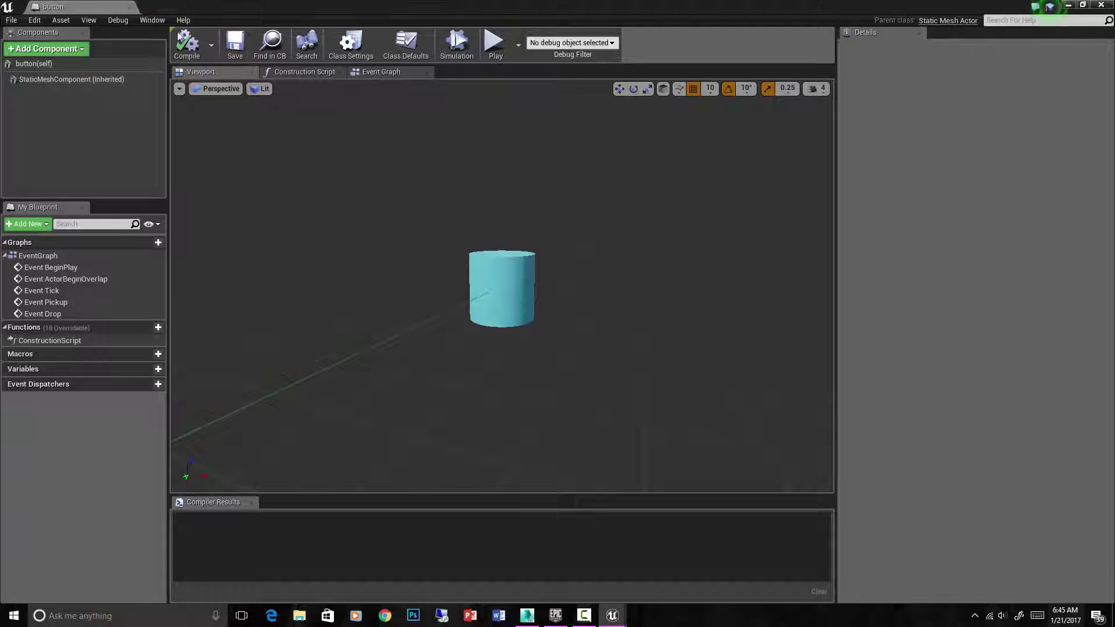
Place the button blueprint on the wall and rotate it 90° around X
{"action": "left_click", "coordinate": [129, 7]}
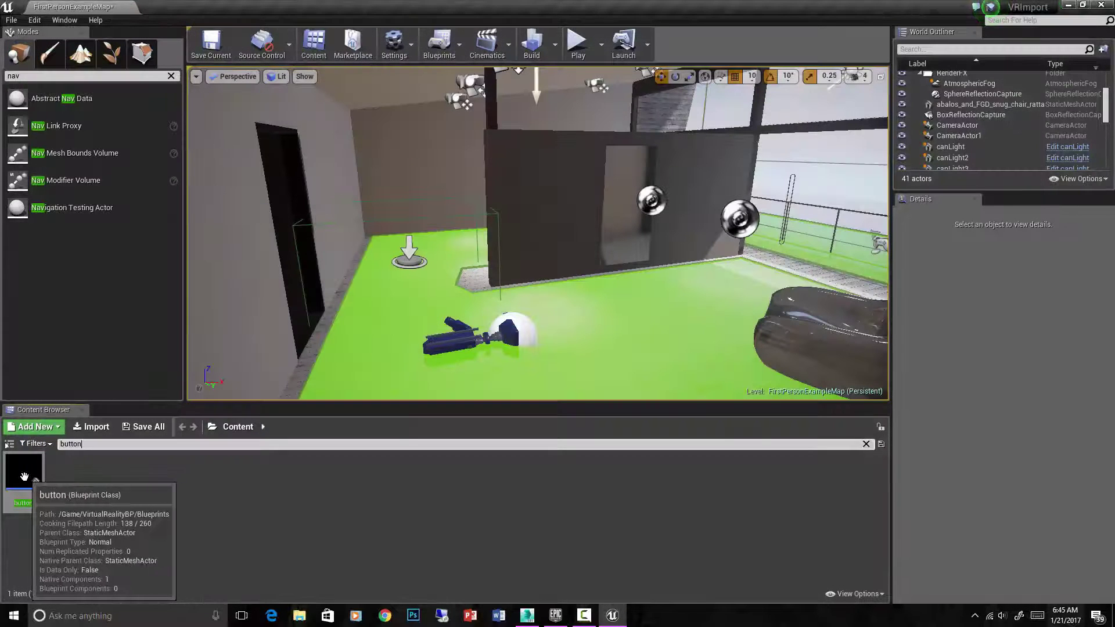
{"action": "left_click_drag", "start_coordinate": [23, 473], "coordinate": [536, 242]}
{"action": "key", "text": "f"}
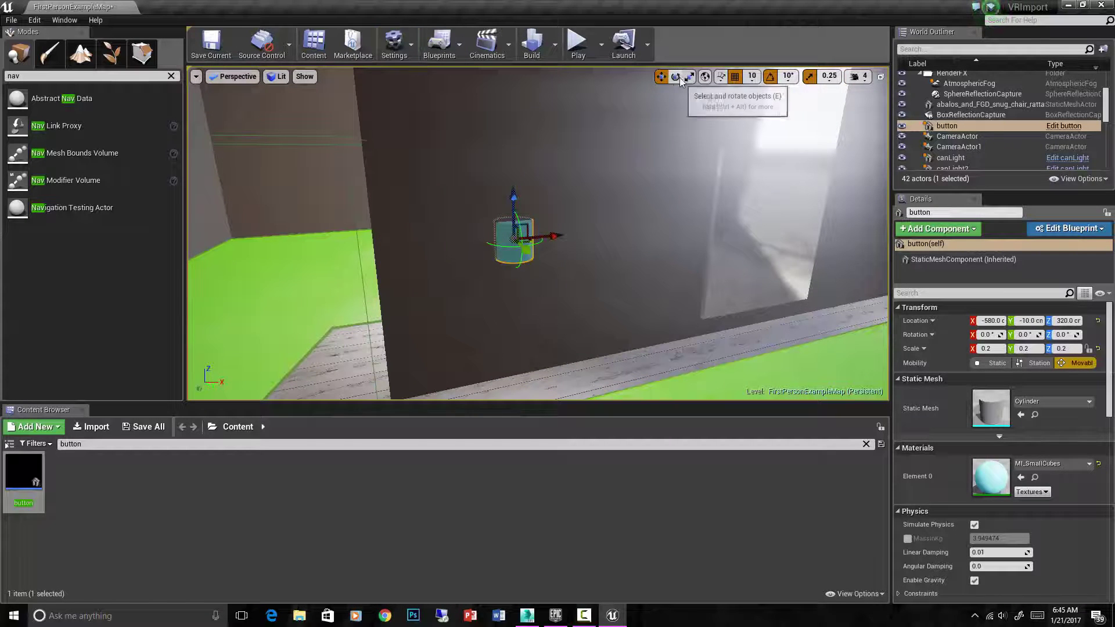
{"action": "left_click", "coordinate": [674, 76]}
{"action": "left_click_drag", "start_coordinate": [532, 238], "coordinate": [533, 256]}
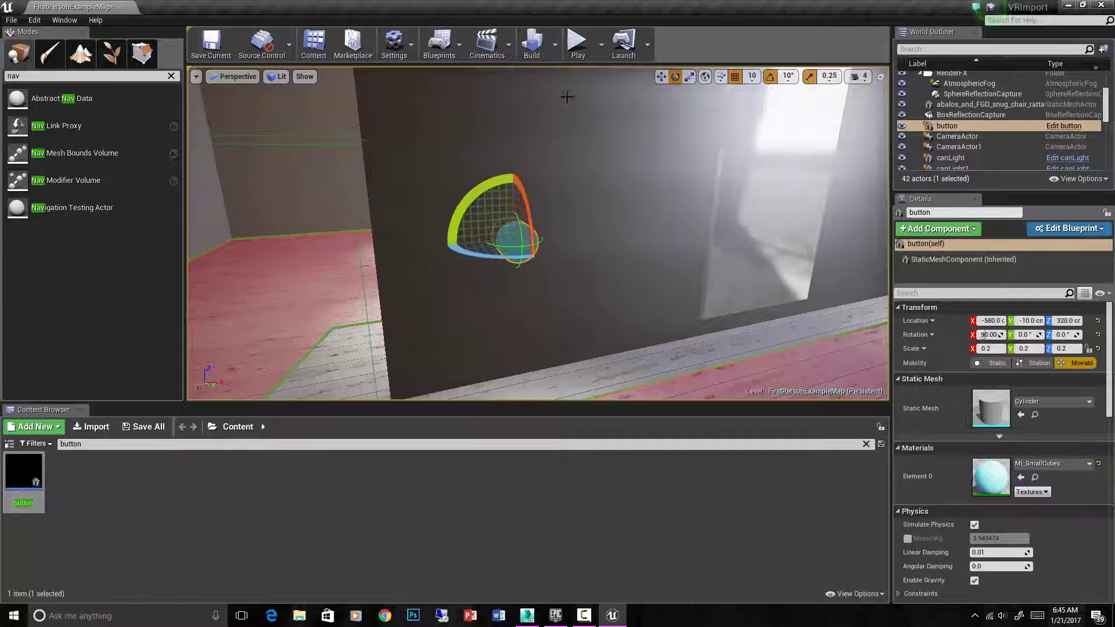
Check the wall box and MotionControllerPawn, ending with the button actor selected again
{"action": "left_click", "coordinate": [589, 159]}
{"action": "scroll", "coordinate": [693, 192], "scroll_direction": "down", "scroll_amount": 3}
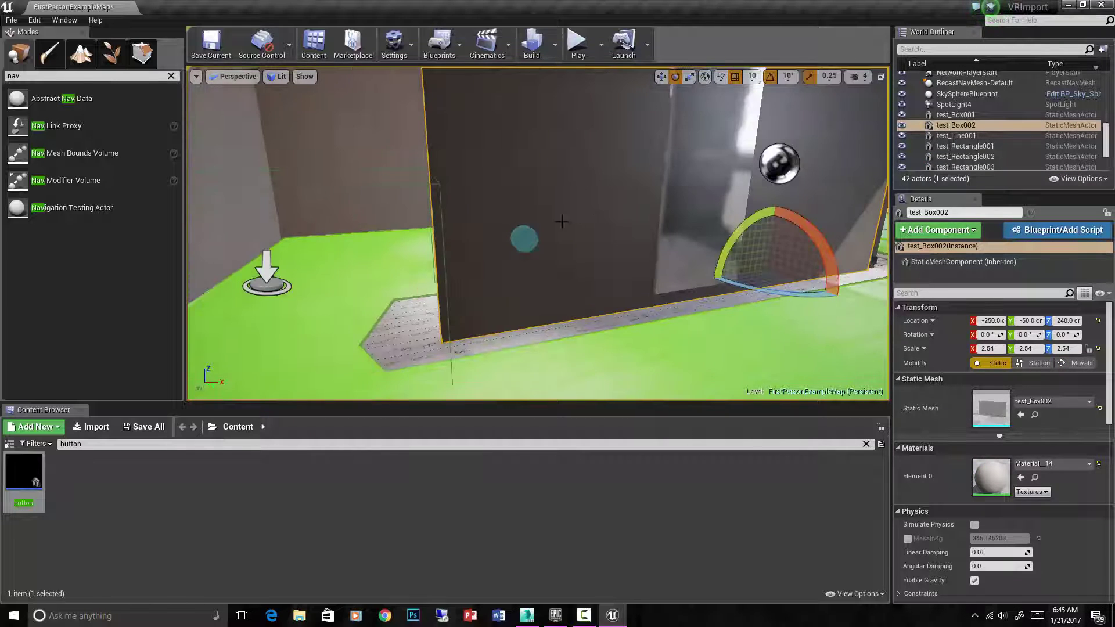
{"action": "right_click_drag", "start_coordinate": [495, 326], "coordinate": [495, 357]}
{"action": "left_click", "coordinate": [506, 346]}
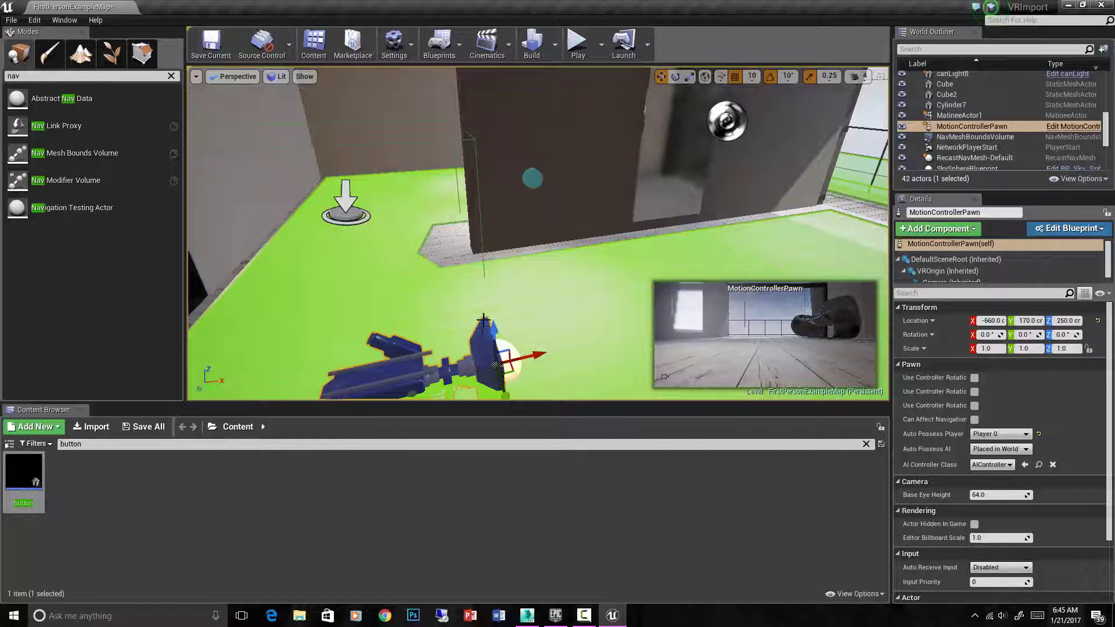
{"action": "left_click", "coordinate": [530, 181]}
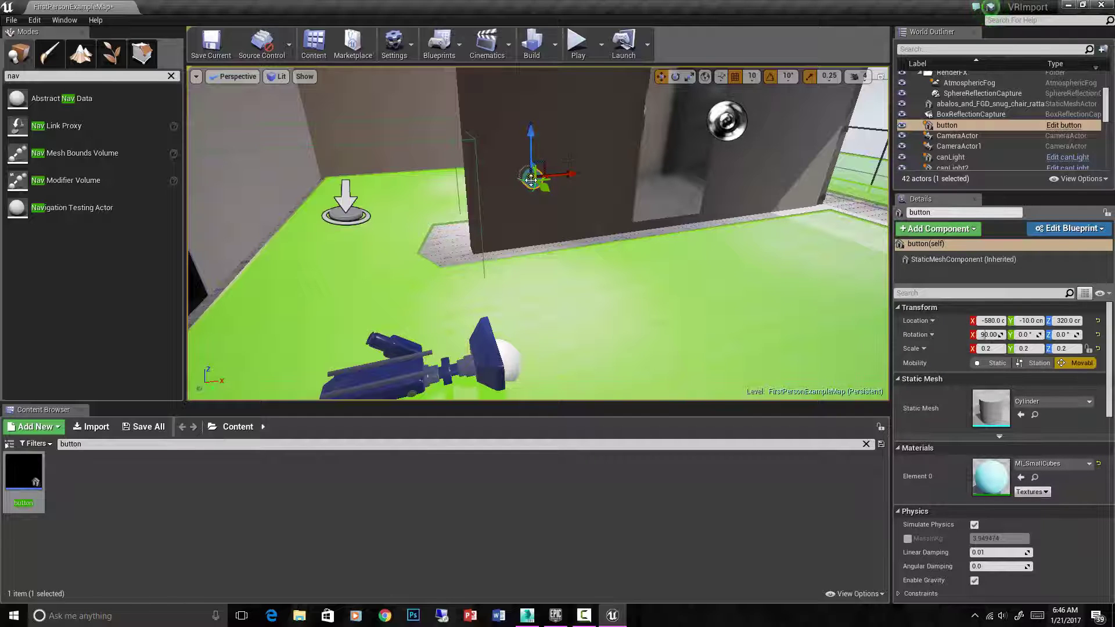
Open the button blueprint from Details, centre its Event Pickup nodes, and select those following it
{"action": "left_click", "coordinate": [1068, 228]}
{"action": "left_click", "coordinate": [1039, 247]}
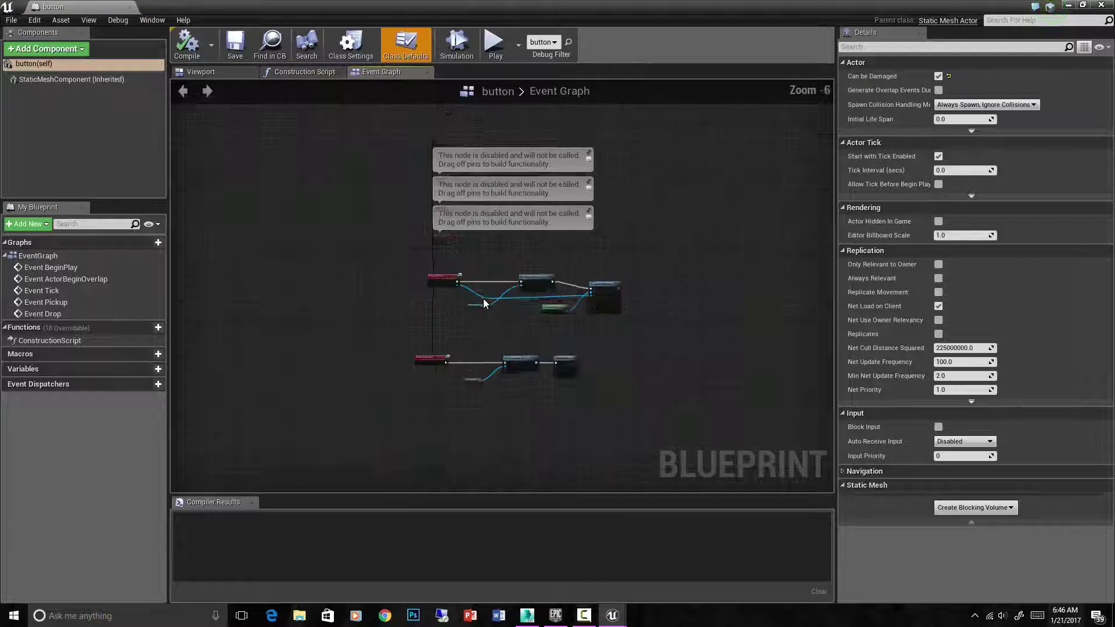
{"action": "scroll", "coordinate": [483, 306], "scroll_direction": "up", "scroll_amount": 3}
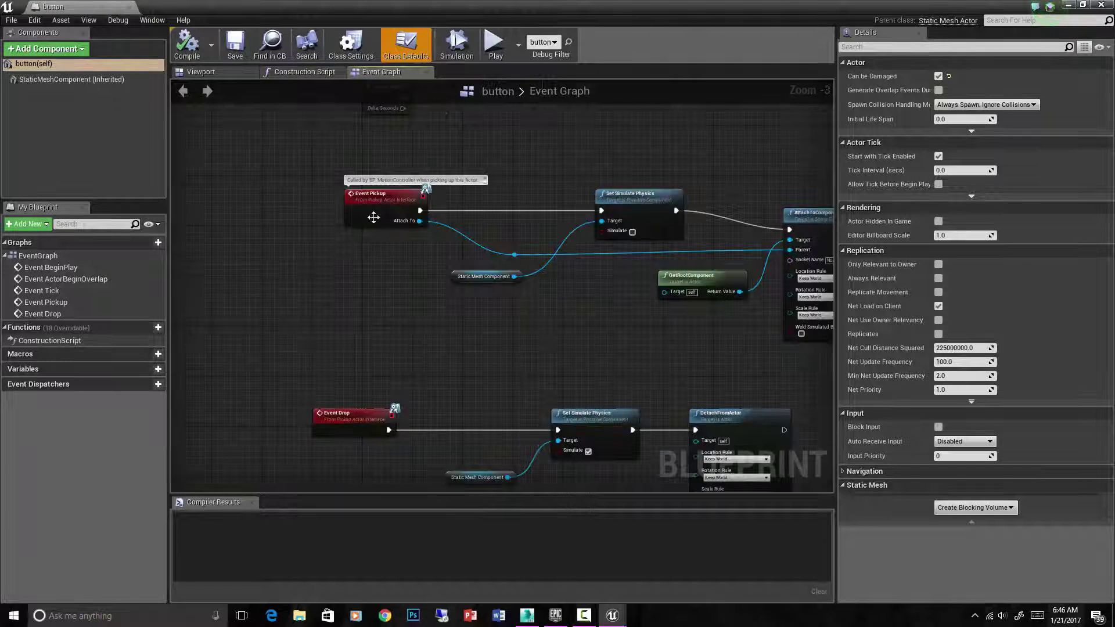
{"action": "scroll", "coordinate": [546, 276], "scroll_direction": "down", "scroll_amount": 1}
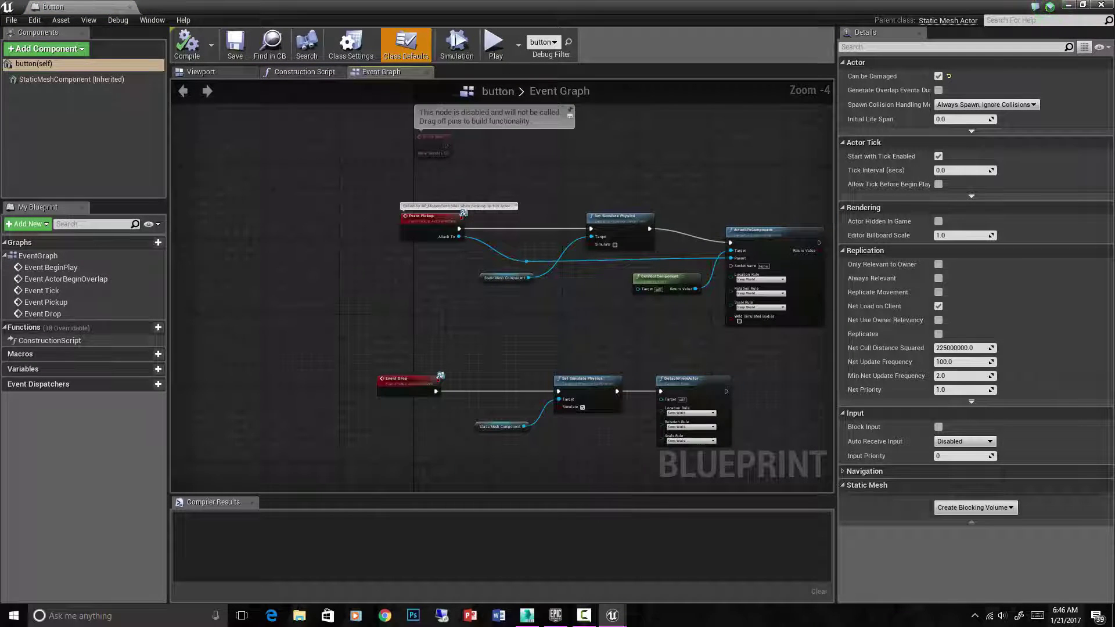
{"action": "right_click_drag", "start_coordinate": [578, 283], "coordinate": [469, 292]}
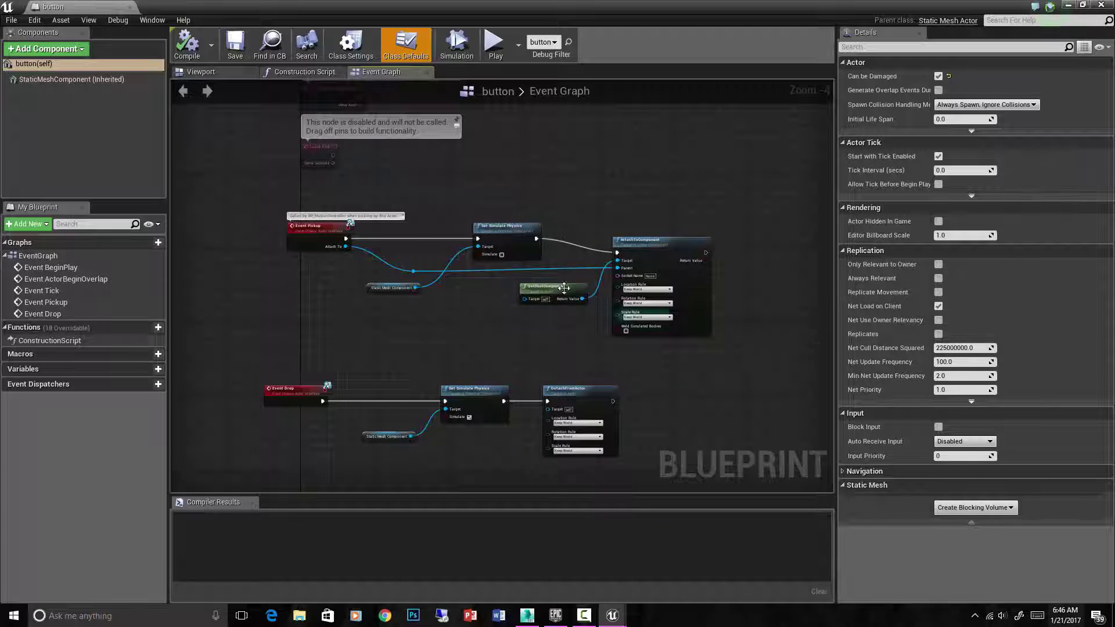
{"action": "scroll", "coordinate": [457, 285], "scroll_direction": "up", "scroll_amount": 2}
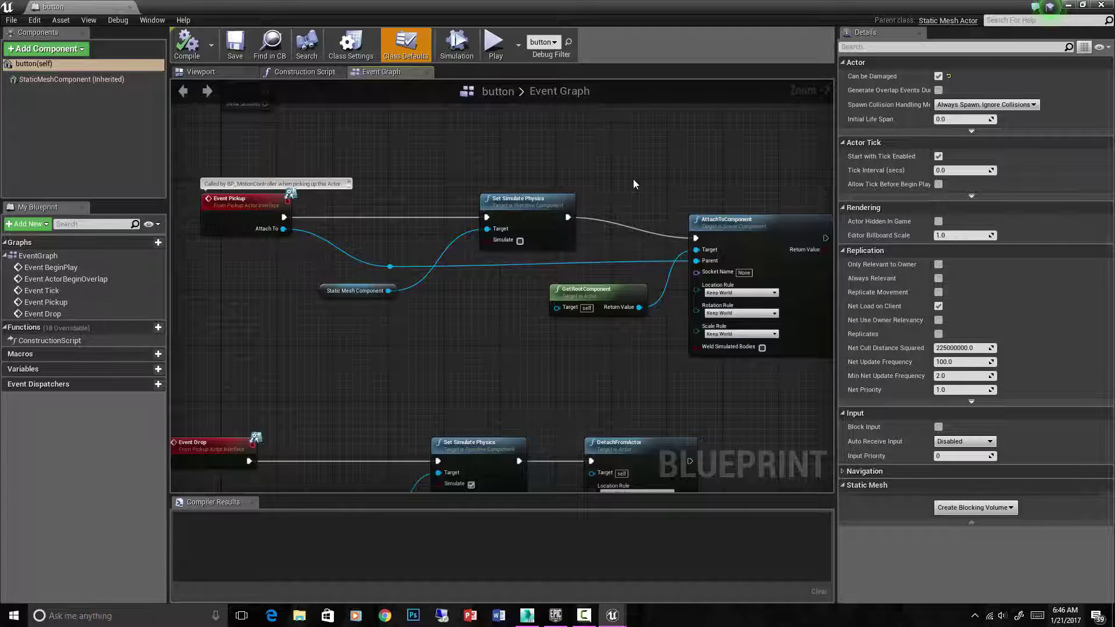
{"action": "scroll", "coordinate": [633, 184], "scroll_direction": "down", "scroll_amount": 1}
{"action": "left_click_drag", "start_coordinate": [827, 371], "coordinate": [500, 211]}
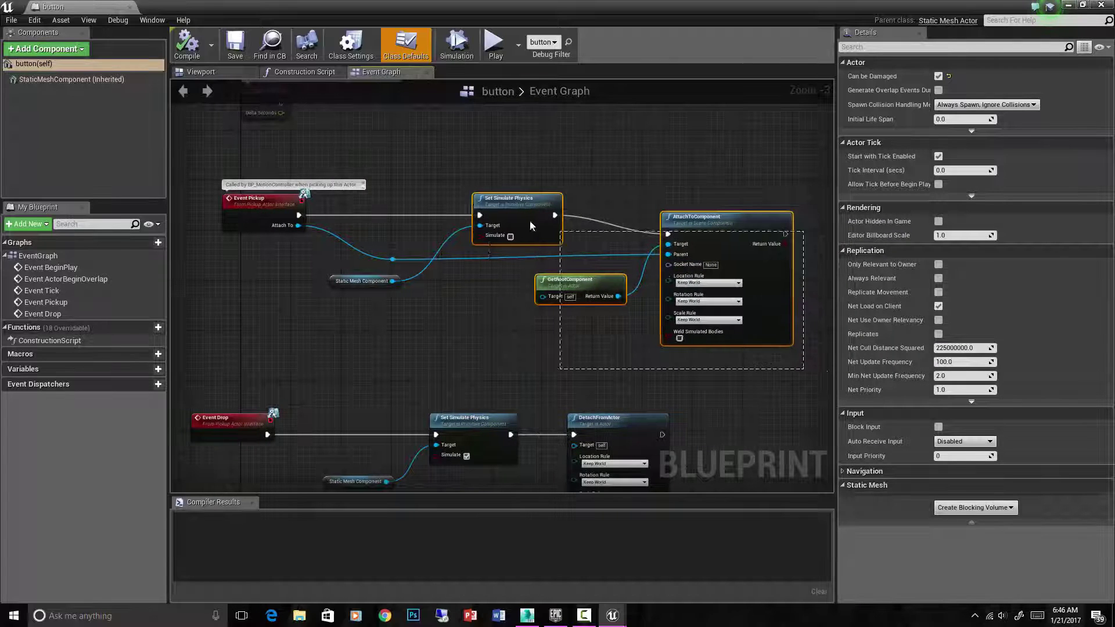
Delete the nodes after Event Pickup and wire in a Print String saying 'Hey! Dont grab me!'
{"action": "key", "text": "Delete"}
{"action": "scroll", "coordinate": [274, 214], "scroll_direction": "up", "scroll_amount": 2}
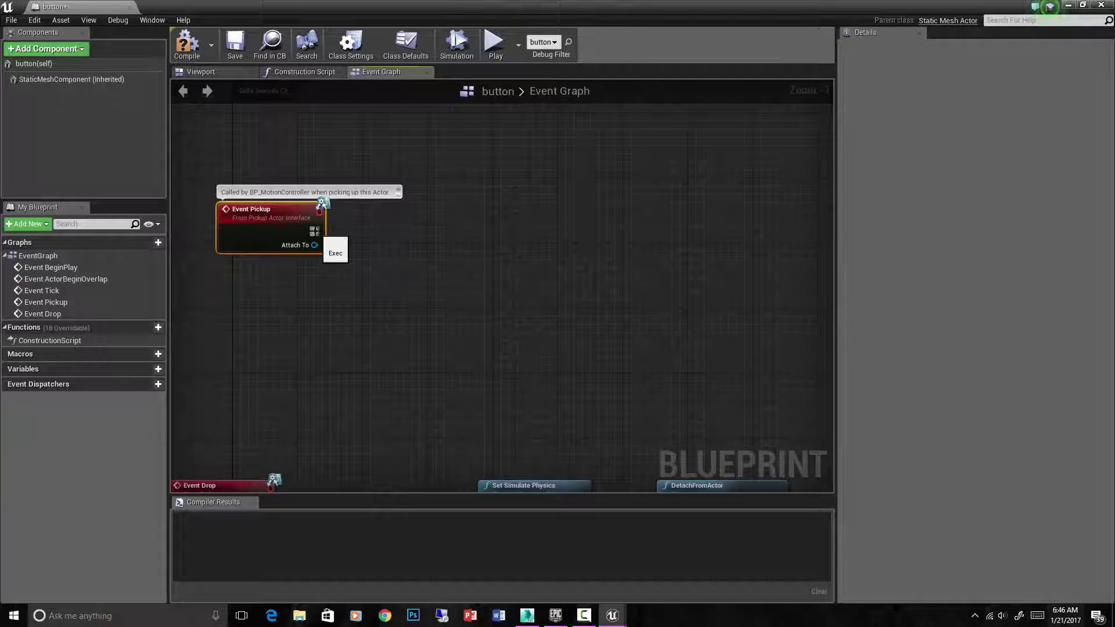
{"action": "left_click_drag", "start_coordinate": [314, 231], "coordinate": [424, 248]}
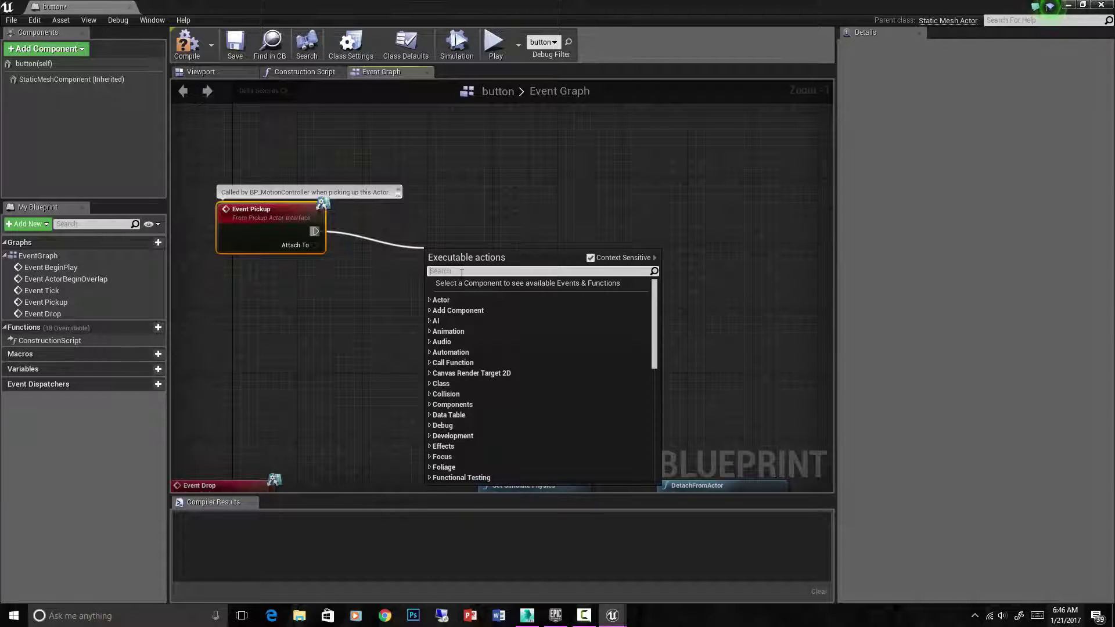
{"action": "type", "text": "pr"}
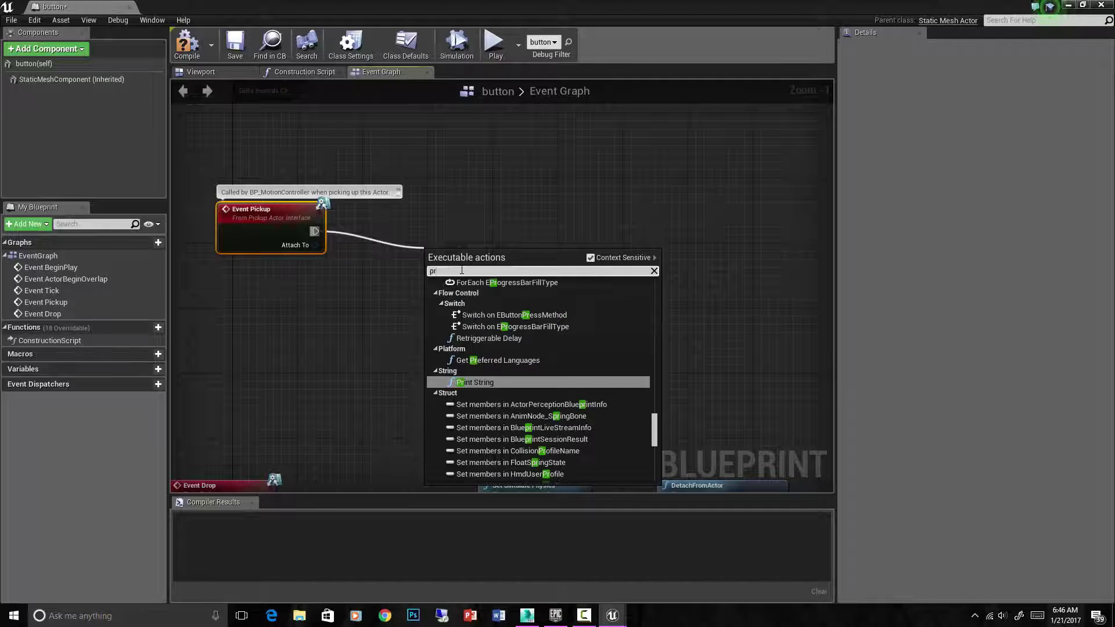
{"action": "type", "text": "int sti"}
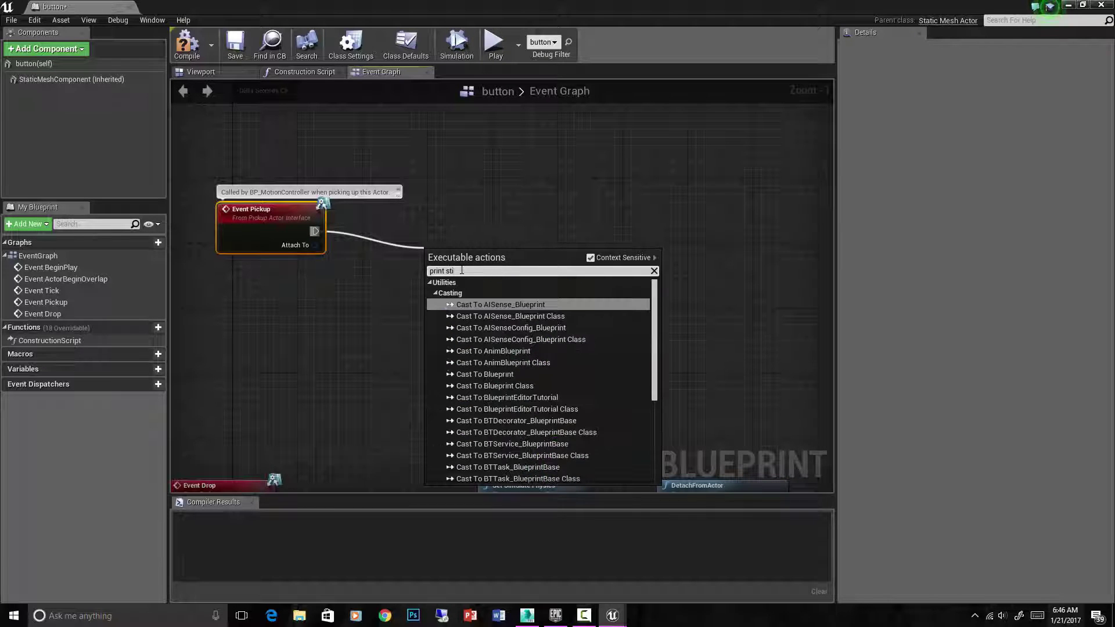
{"action": "key", "text": "Return"}
{"action": "type", "text": "Hey! Dont gra"}
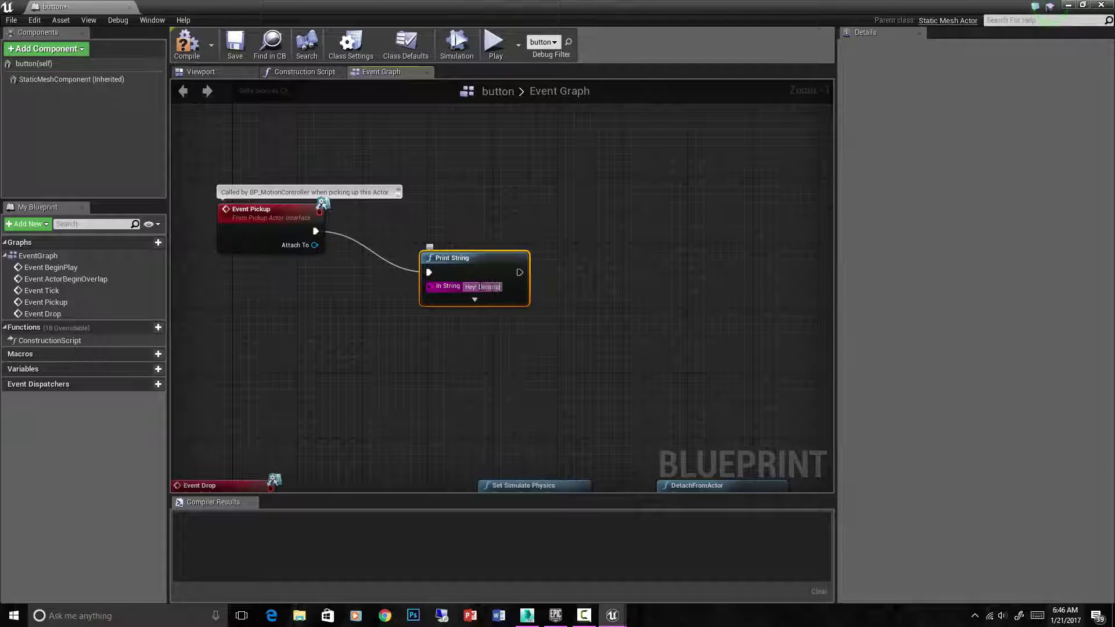
{"action": "type", "text": "b me"}
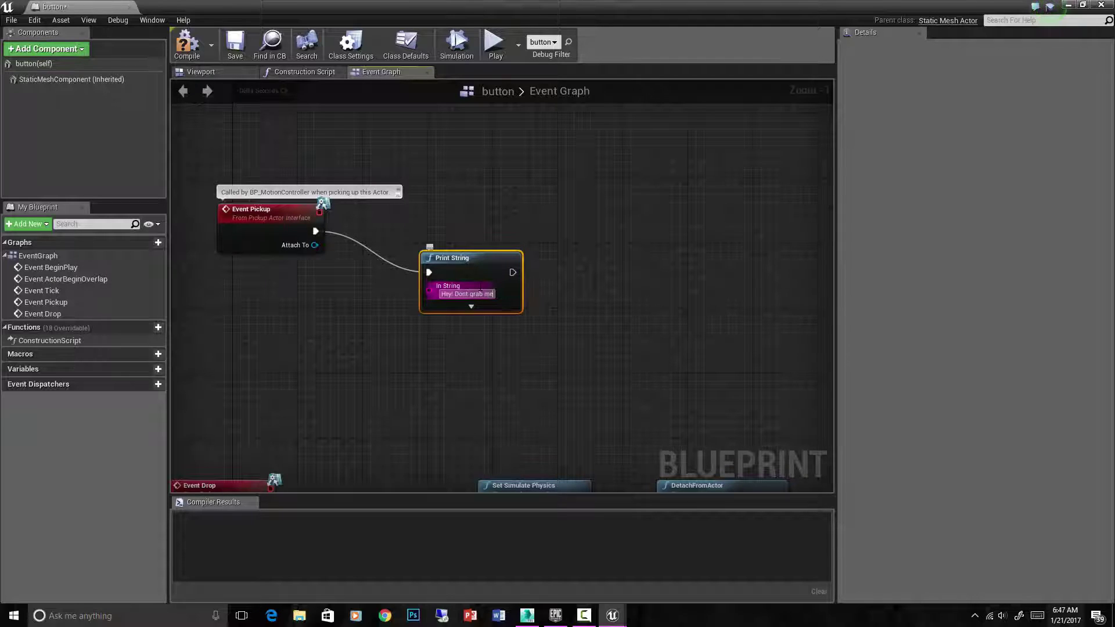
{"action": "type", "text": "!"}
{"action": "key", "text": "Return"}
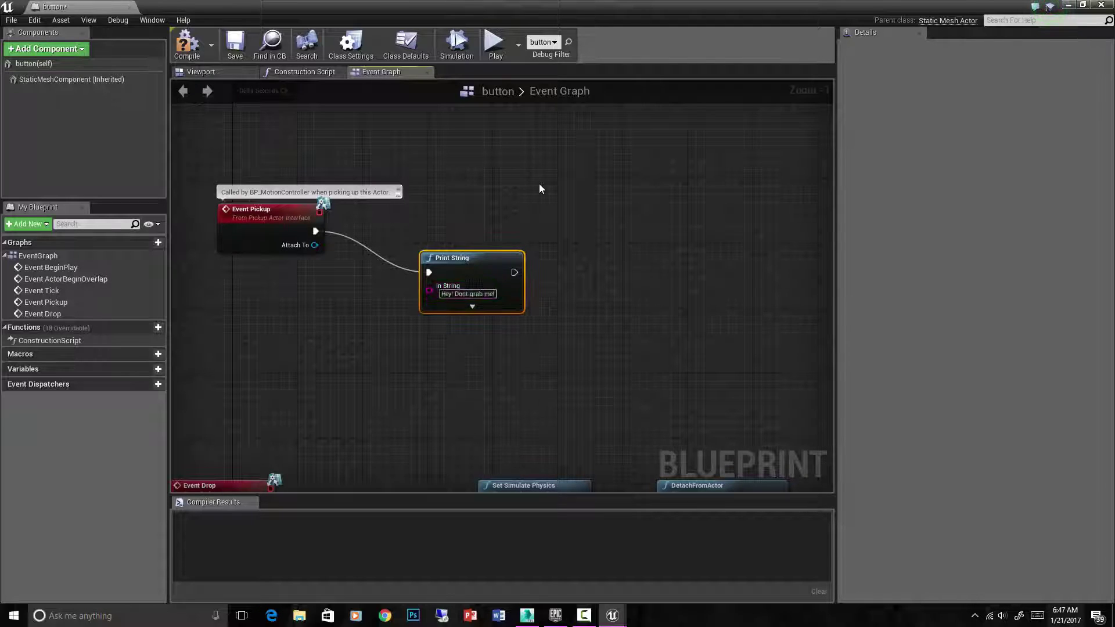
{"action": "left_click", "coordinate": [586, 232]}
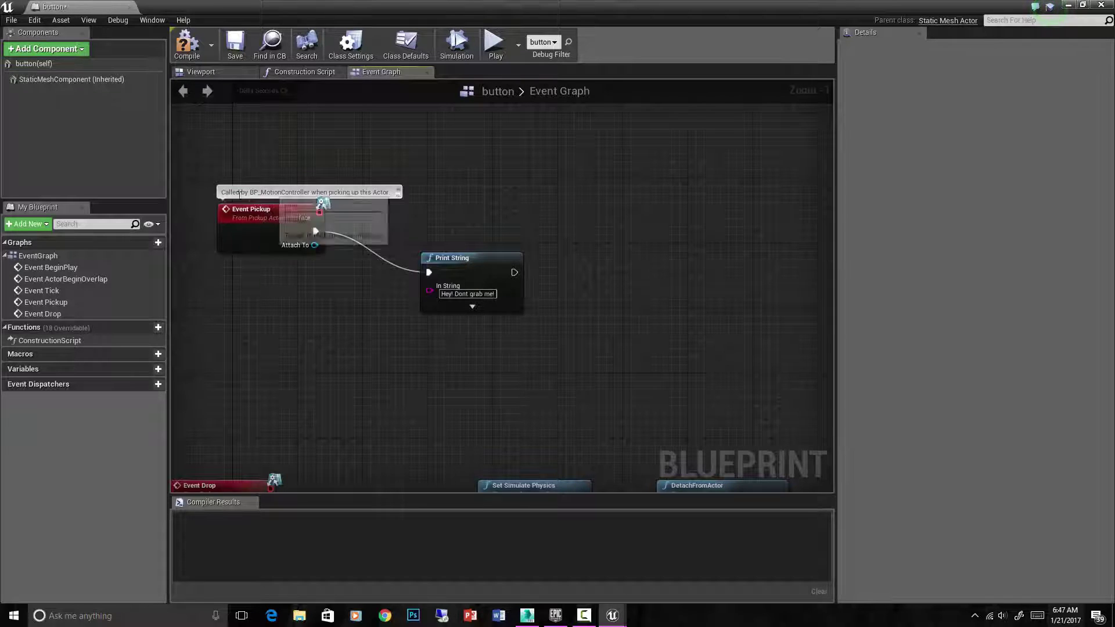
Remove the Print String node again, then compile, save and close the button blueprint
{"action": "left_click", "coordinate": [284, 215]}
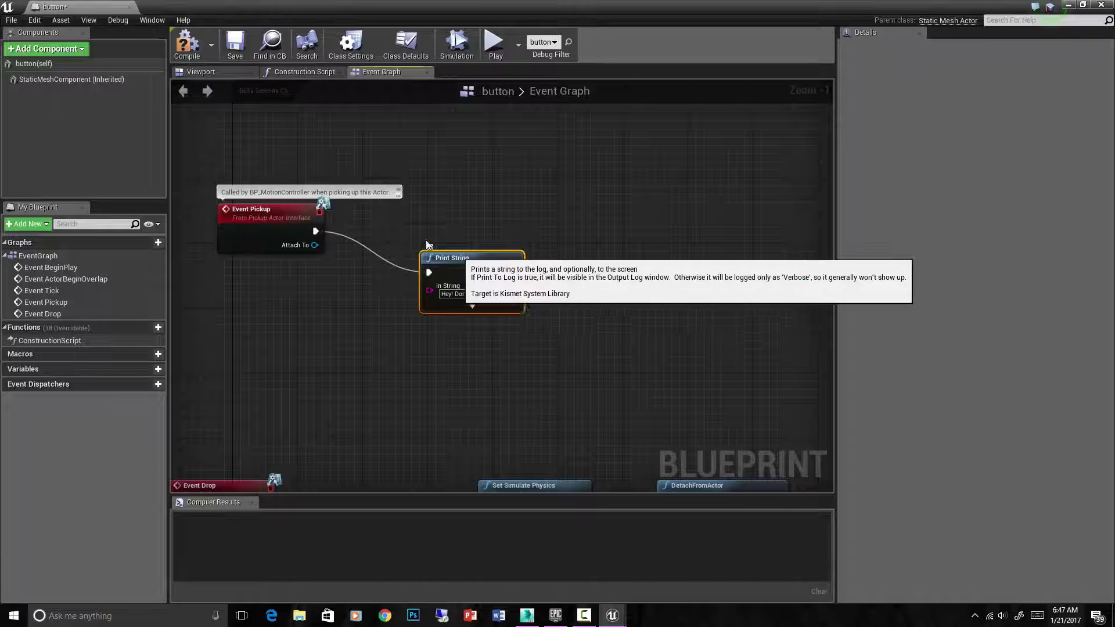
{"action": "left_click", "coordinate": [285, 216]}
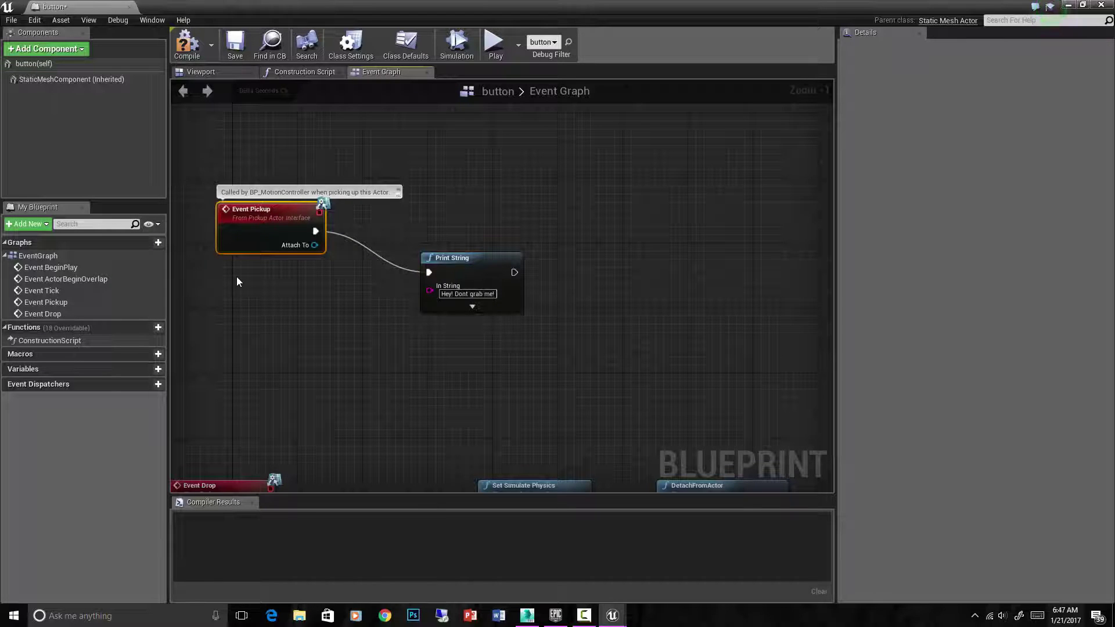
{"action": "left_click", "coordinate": [457, 259]}
{"action": "key", "text": "Delete"}
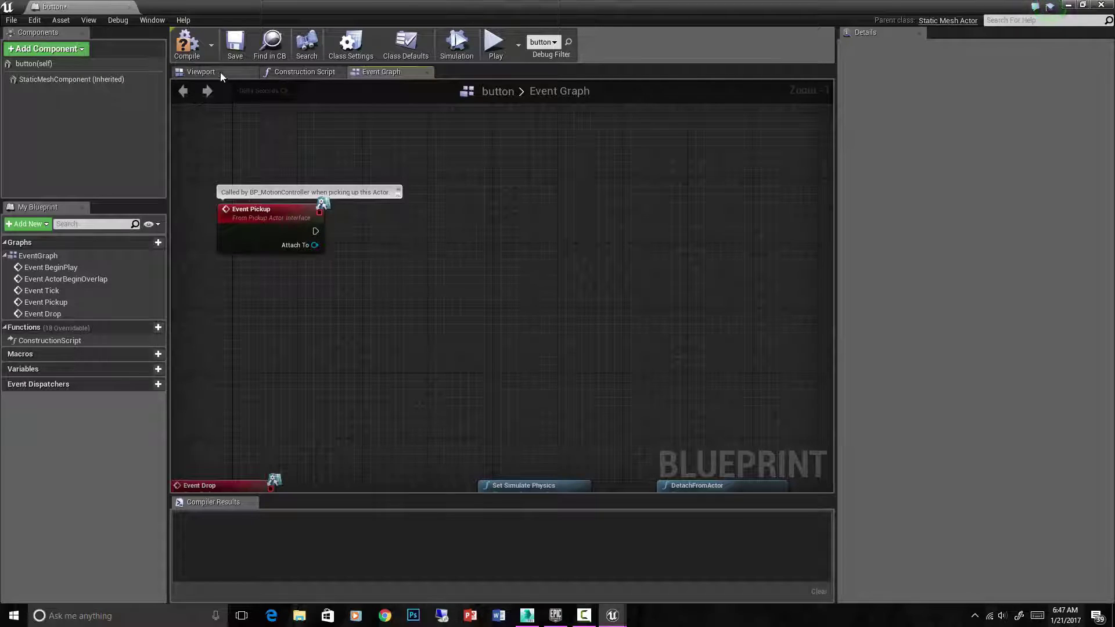
{"action": "left_click", "coordinate": [194, 46]}
{"action": "left_click", "coordinate": [237, 50]}
{"action": "left_click", "coordinate": [130, 7]}
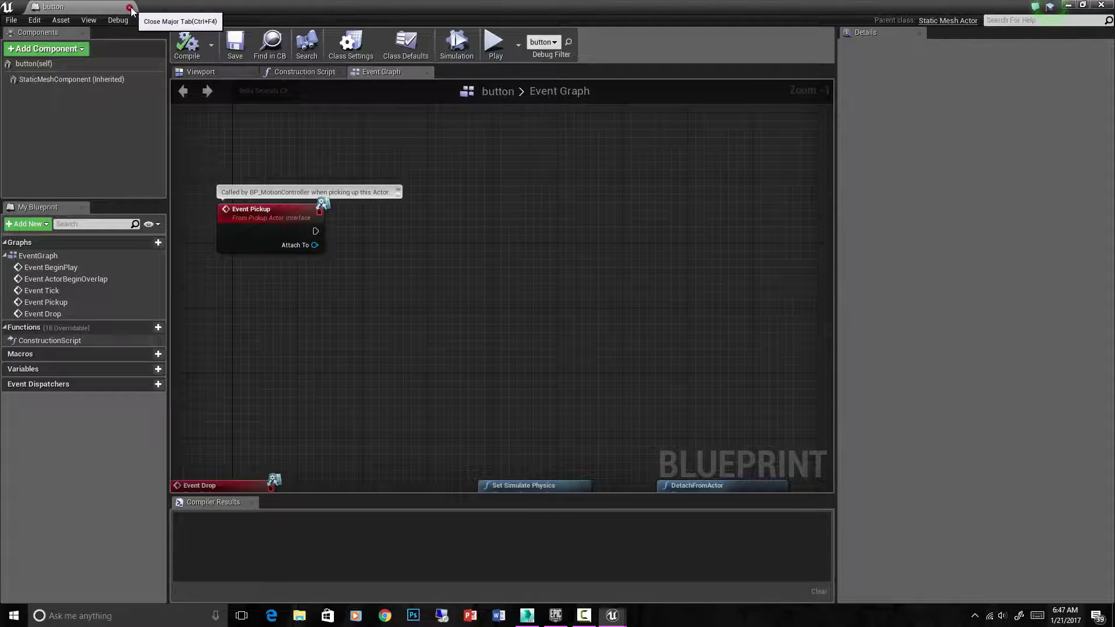
{"action": "right_click_drag", "start_coordinate": [539, 291], "coordinate": [557, 244]}
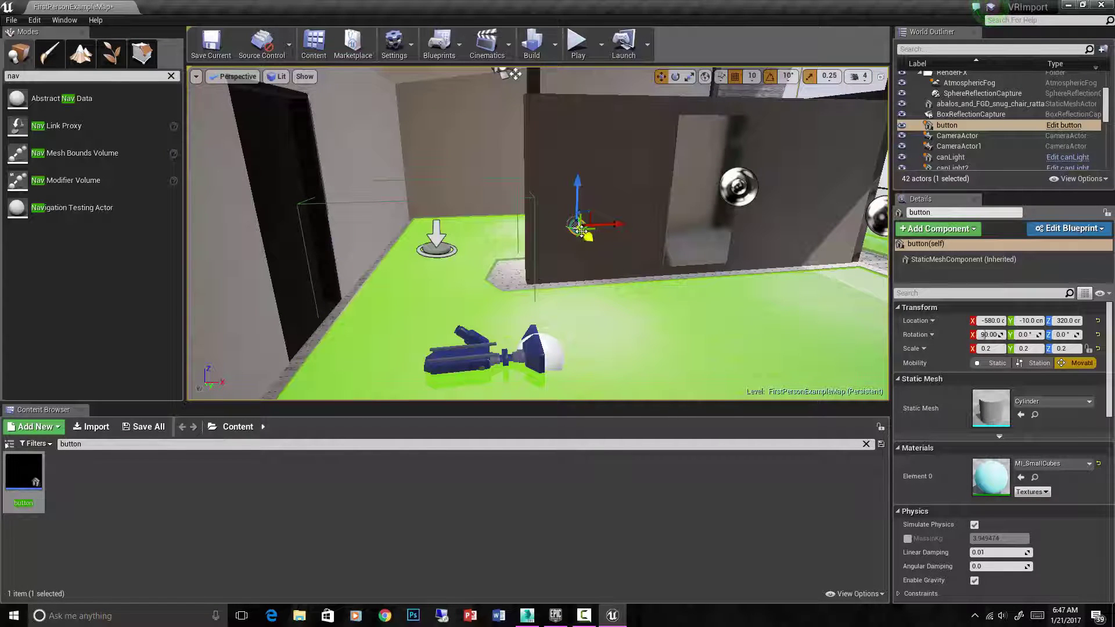
{"action": "right_click_drag", "start_coordinate": [548, 240], "coordinate": [501, 254]}
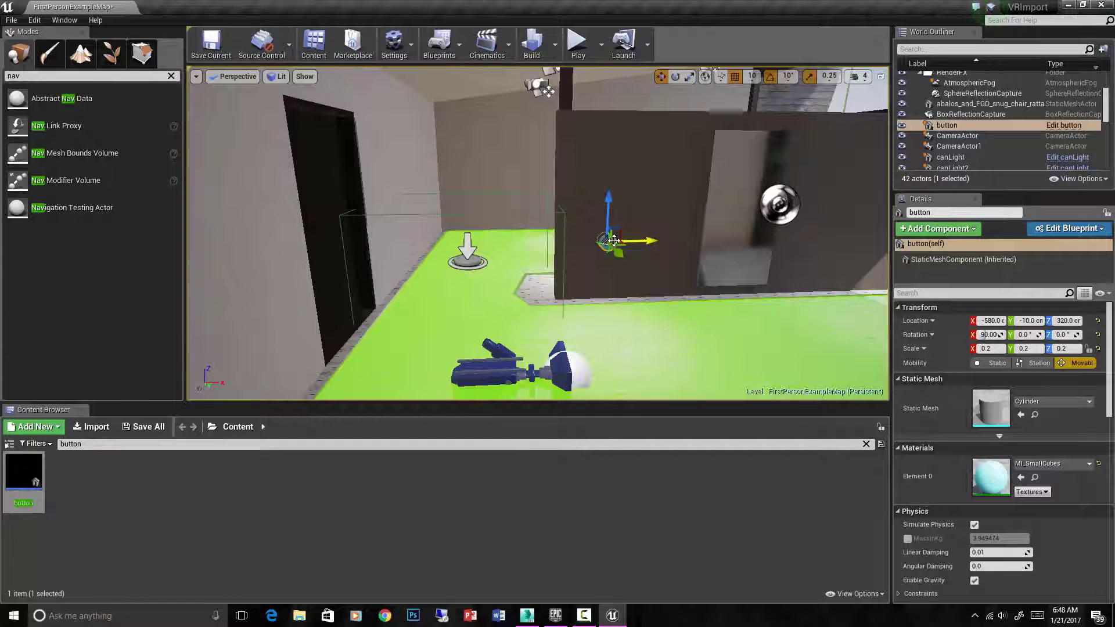
{"action": "mouse_move", "coordinate": [614, 240]}
{"action": "right_mouse_down"}
{"action": "mouse_move", "coordinate": [714, 221]}
{"action": "mouse_move", "coordinate": [778, 244]}
{"action": "mouse_move", "coordinate": [732, 226]}
{"action": "mouse_move", "coordinate": [741, 224]}
{"action": "mouse_move", "coordinate": [595, 240]}
{"action": "right_mouse_up"}
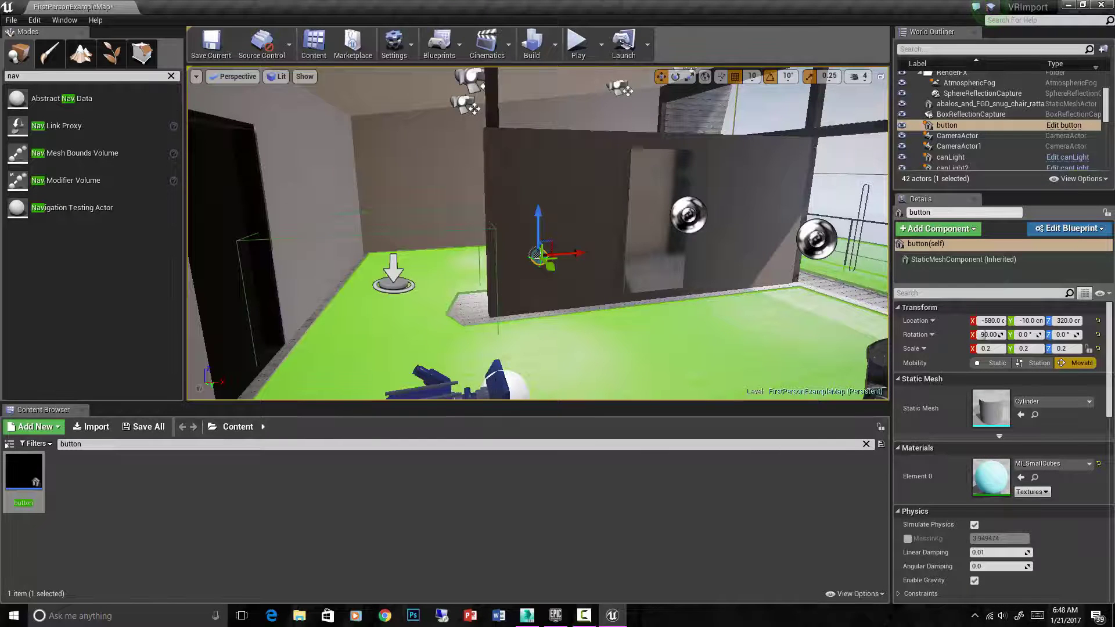
{"action": "left_click", "coordinate": [484, 363]}
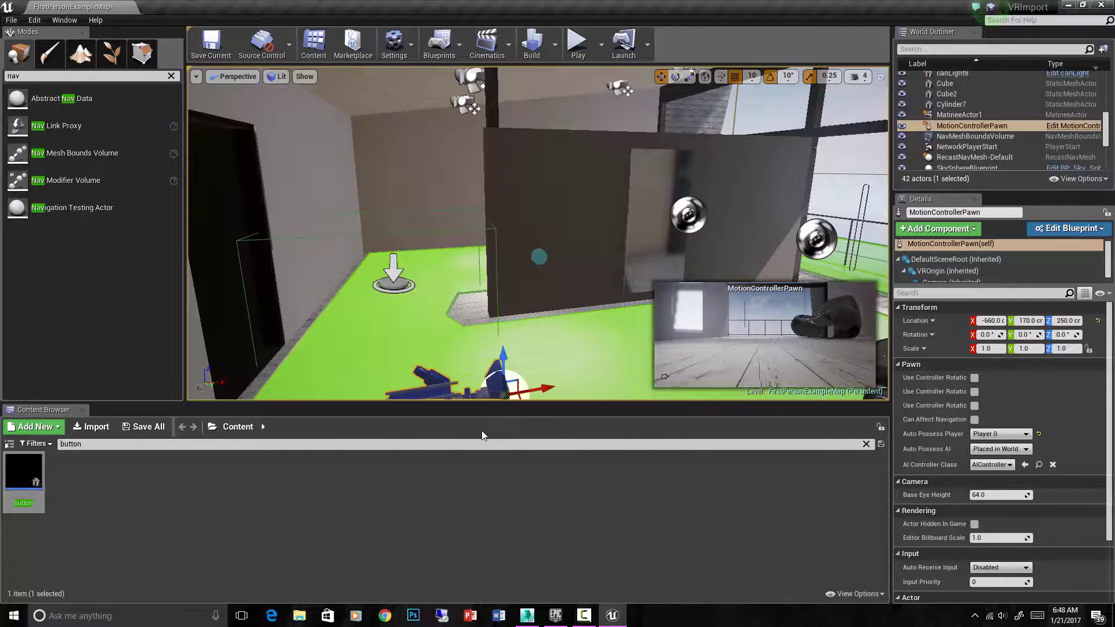